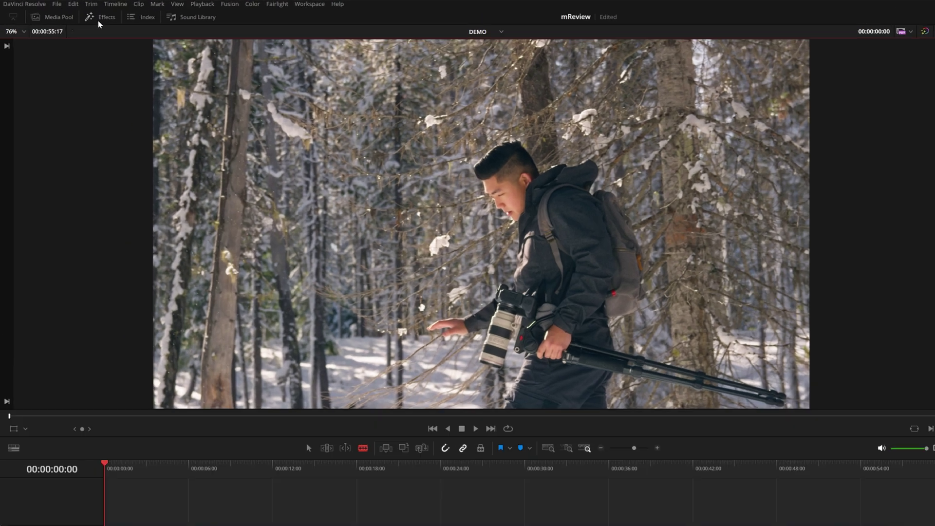
- Open the effects library and show the mReview video transitions from MotionVFX
click(81, 15)
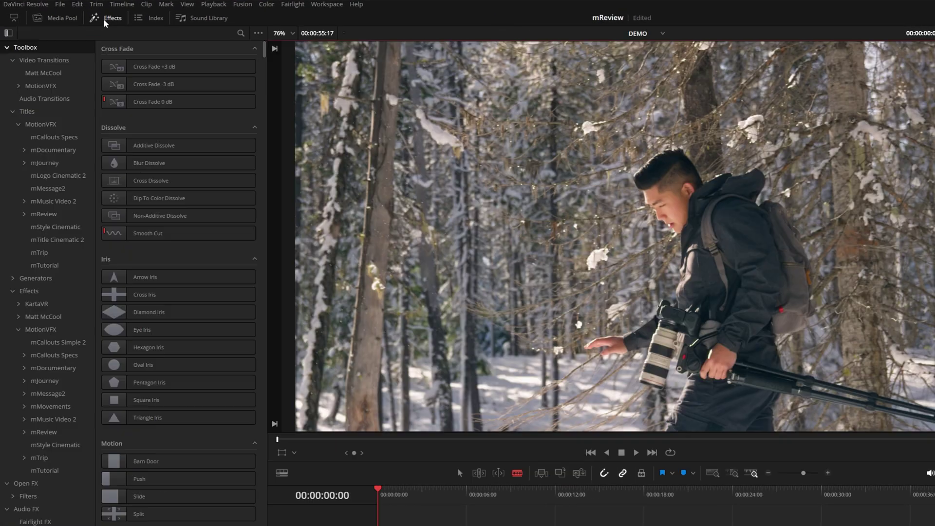
click(44, 86)
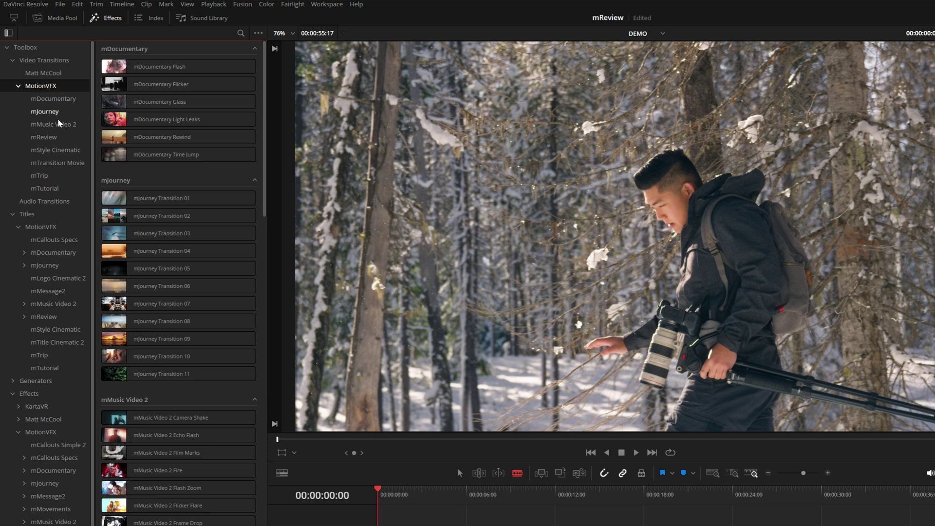
click(52, 137)
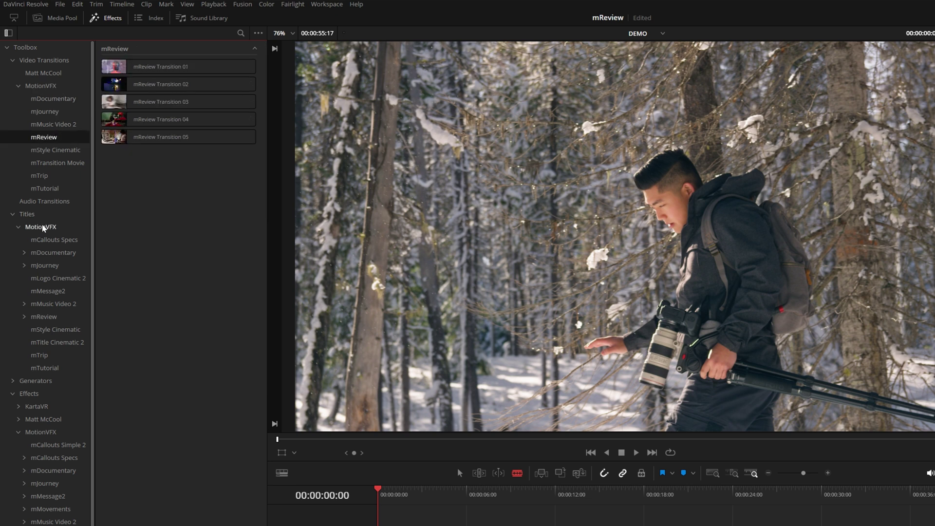
- Look through the mReview title categories Icons, Infographics, Tools and Typography
click(45, 317)
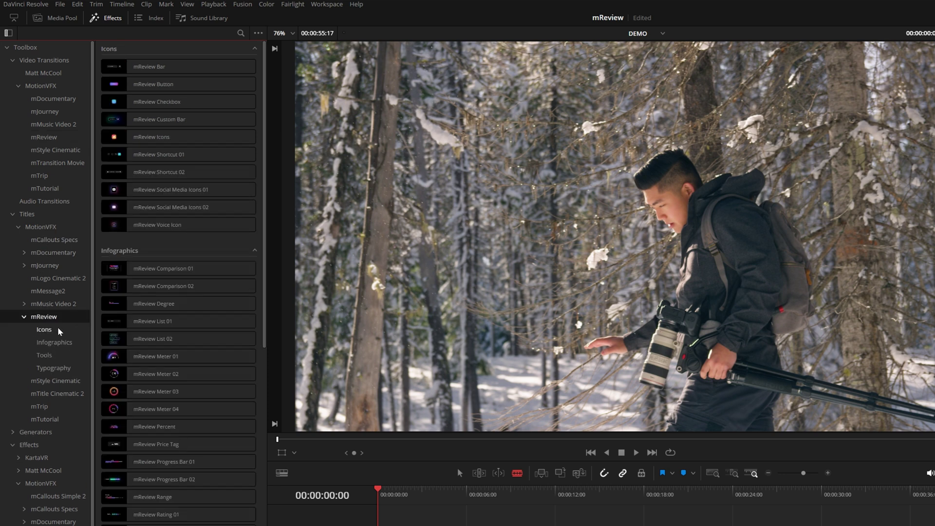
click(59, 331)
click(79, 344)
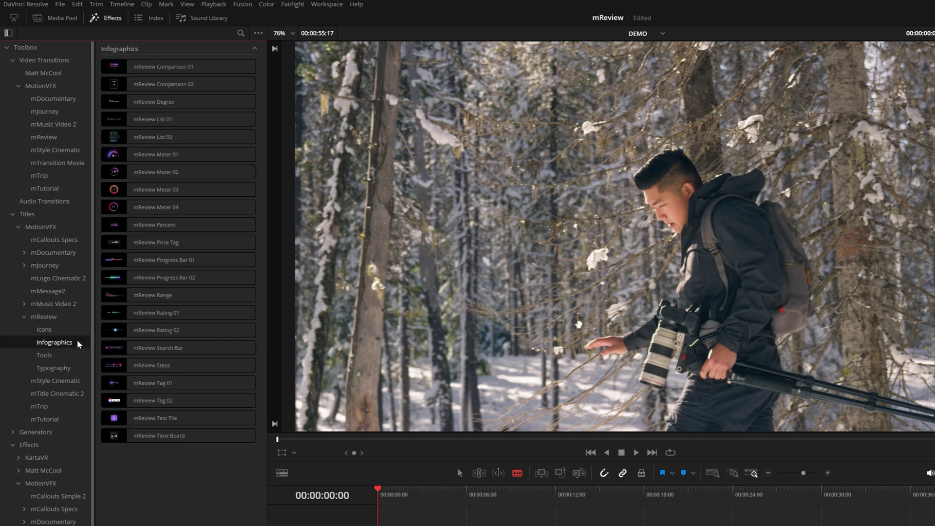
click(74, 356)
click(73, 369)
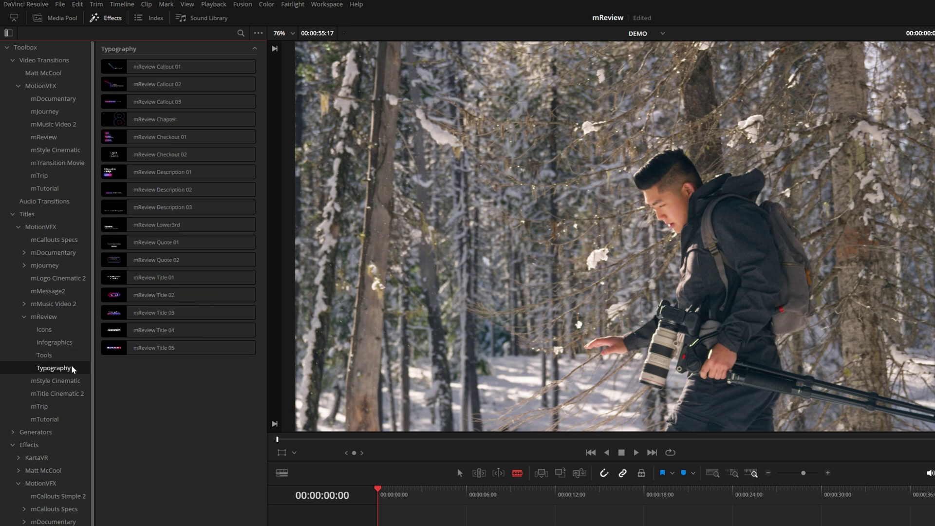
- Look through the Camera Animation and Placeholders categories of the MotionVFX mReview effects
scroll(59, 444, down, 5)
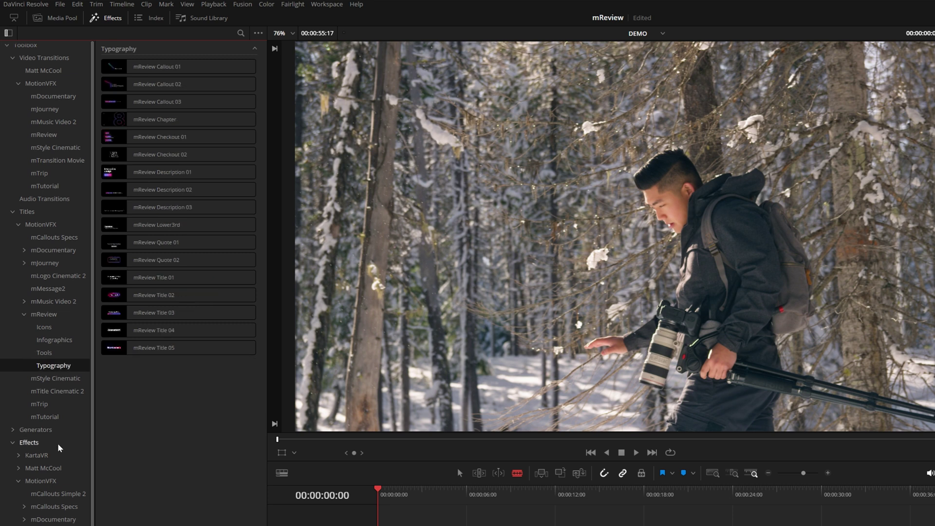
click(71, 401)
click(83, 394)
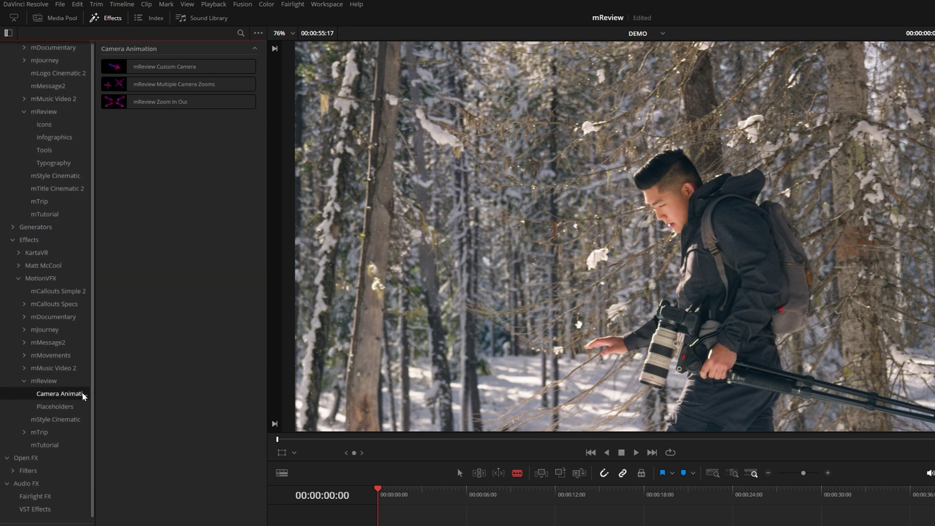
click(62, 409)
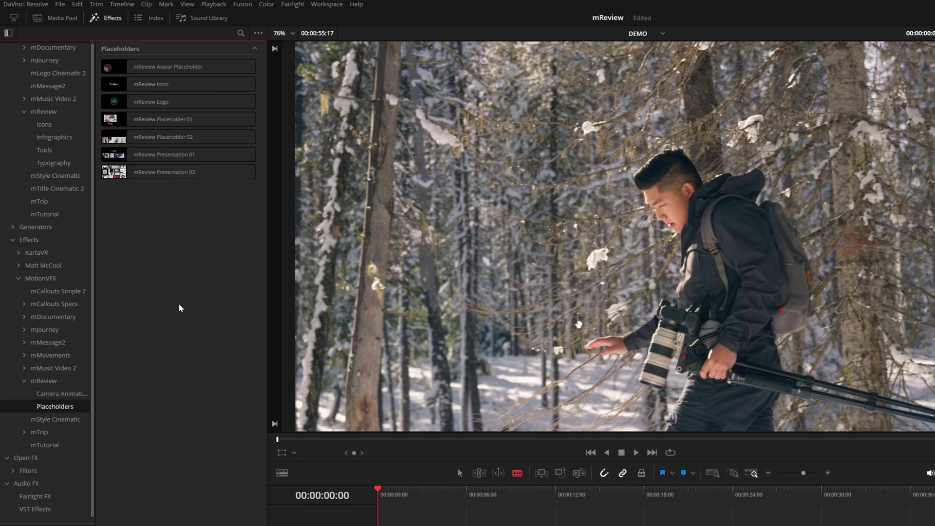
- Search the whole effects toolbox for "mreview"
scroll(59, 292, up, 10)
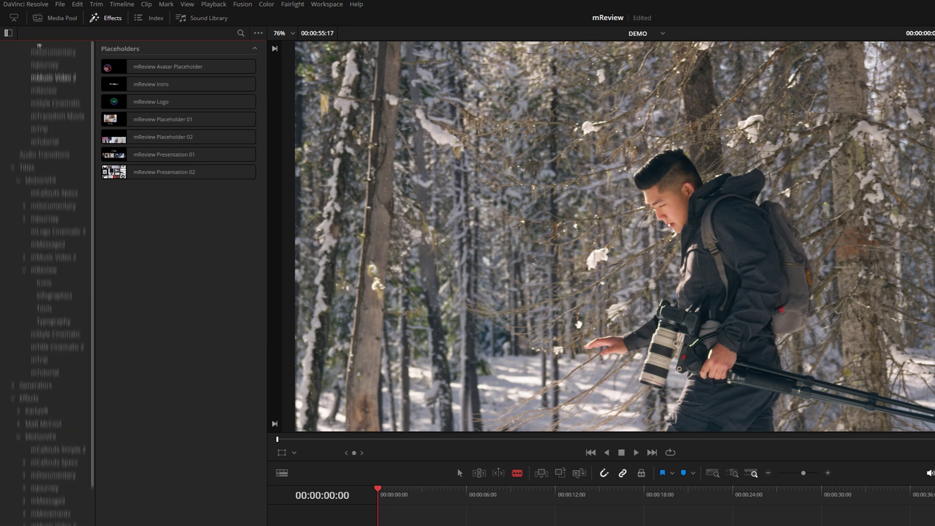
click(27, 47)
click(241, 34)
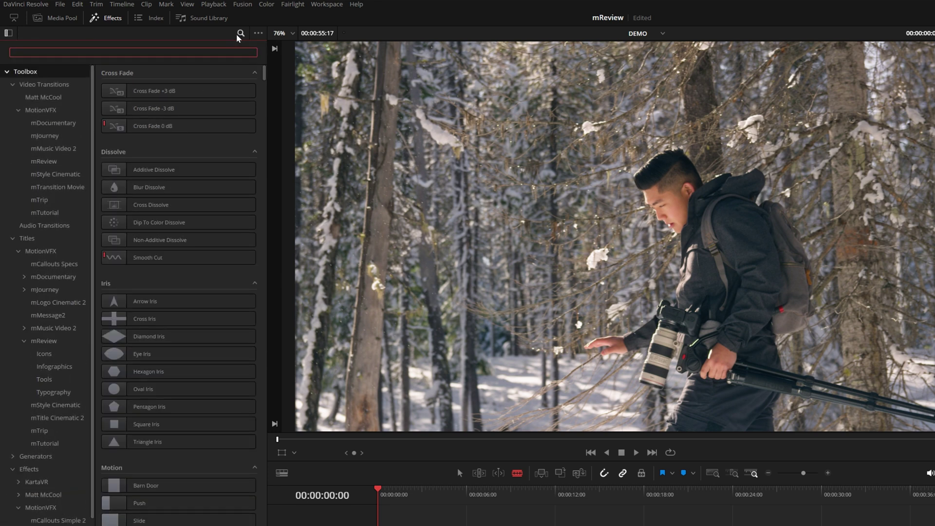
text(mreview)
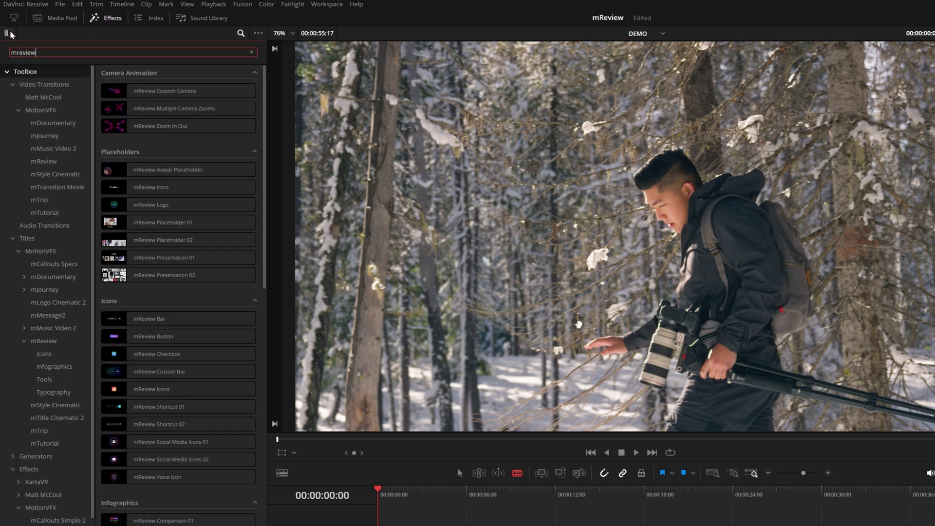
- Hide the effects category list and widen the library so the search results fill two columns
click(8, 34)
drag(264, 98, 272, 172)
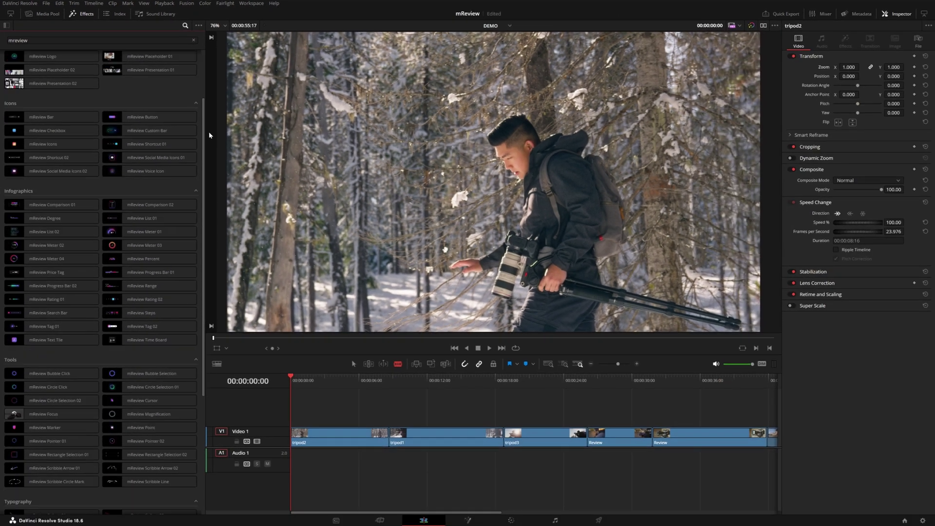
scroll(202, 137, up, 3)
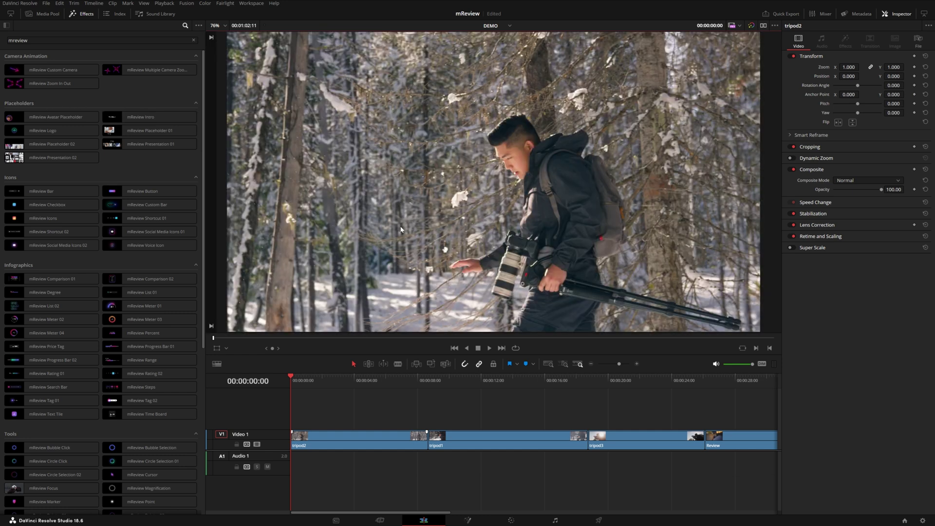
- Stack tripod1 and tripod3 above tripod2 at the timeline start and trim the two longer clips to tripod3's end at 00:00:07:09
drag(466, 445, 333, 415)
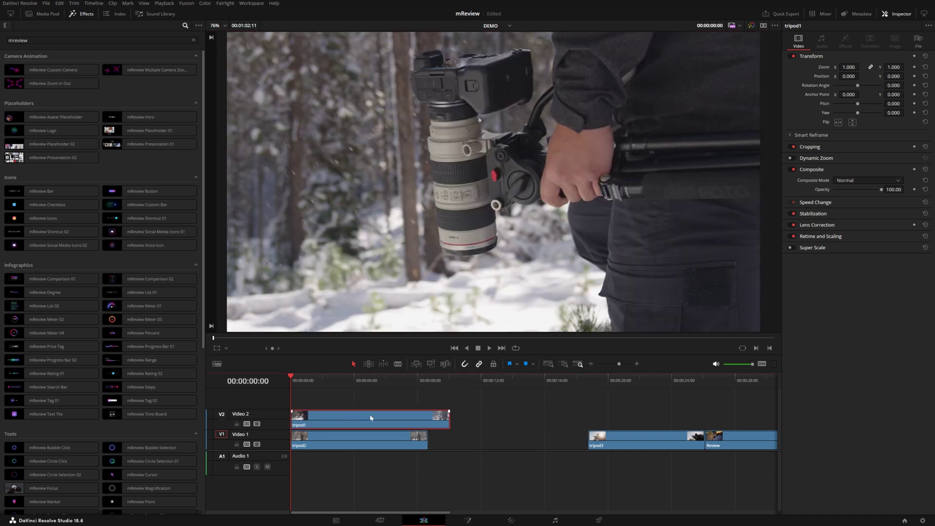
drag(617, 451, 321, 397)
click(406, 377)
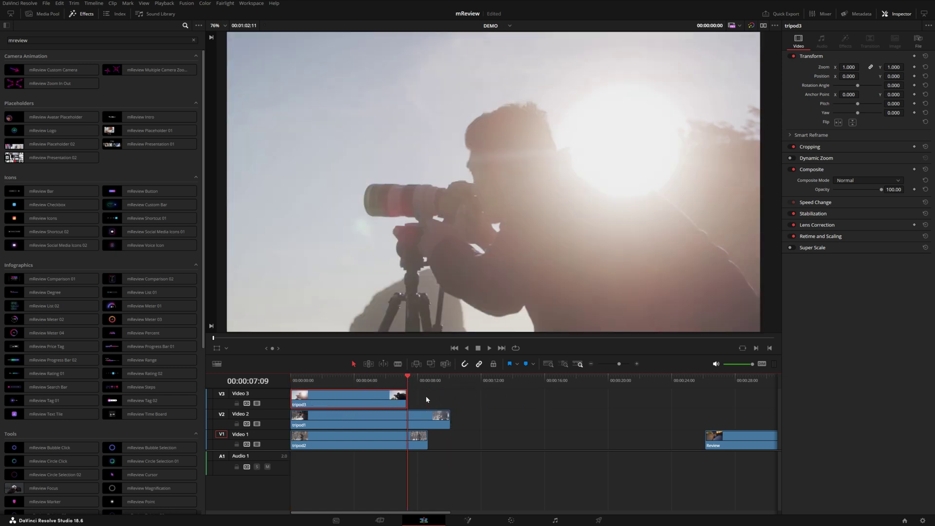
click(442, 404)
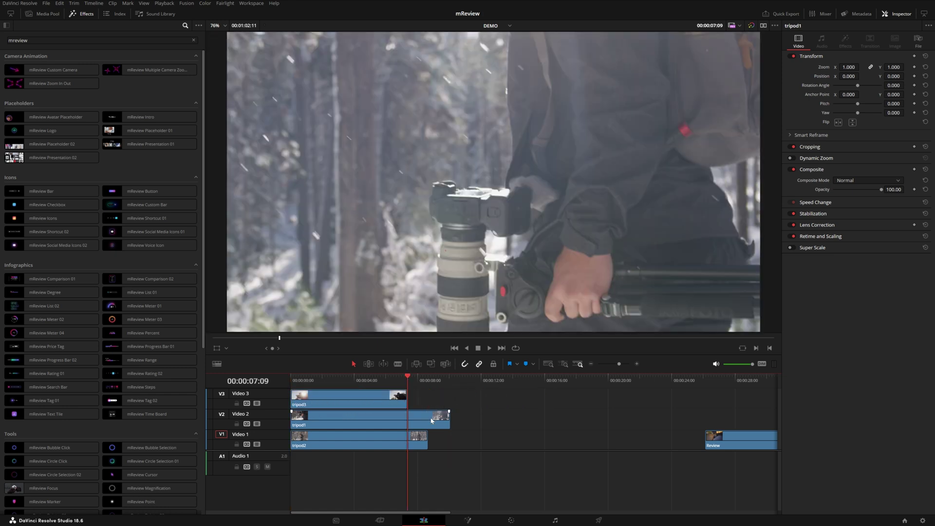
drag(443, 421, 407, 440)
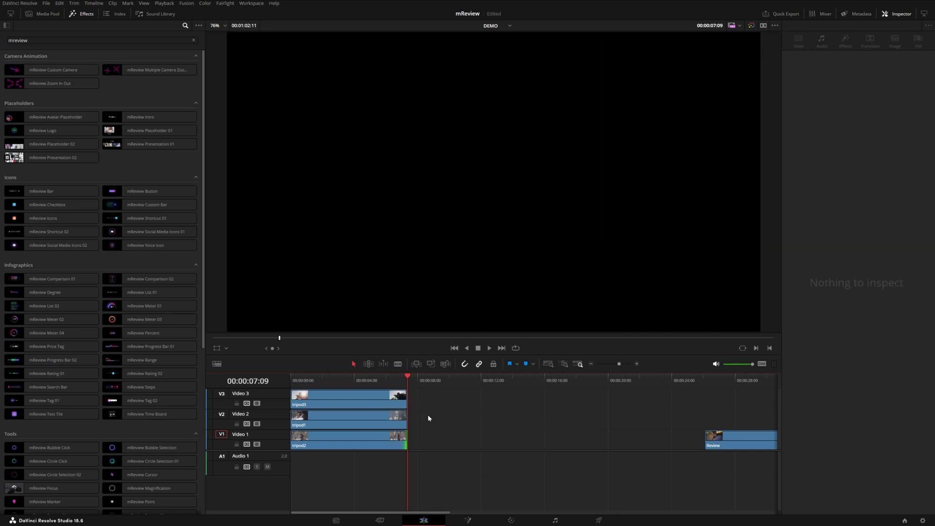
- Combine the three stacked tripod clips into a new Fusion clip
drag(436, 401, 350, 445)
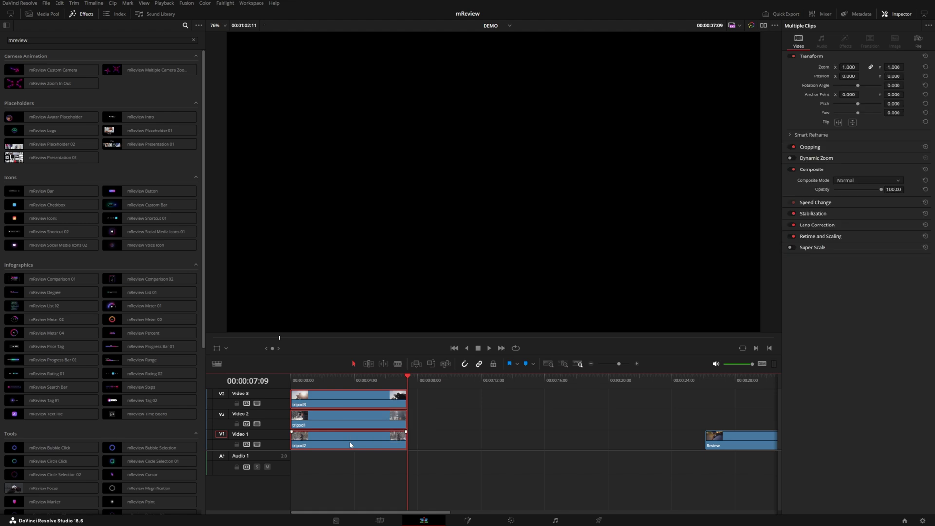
right_click(350, 445)
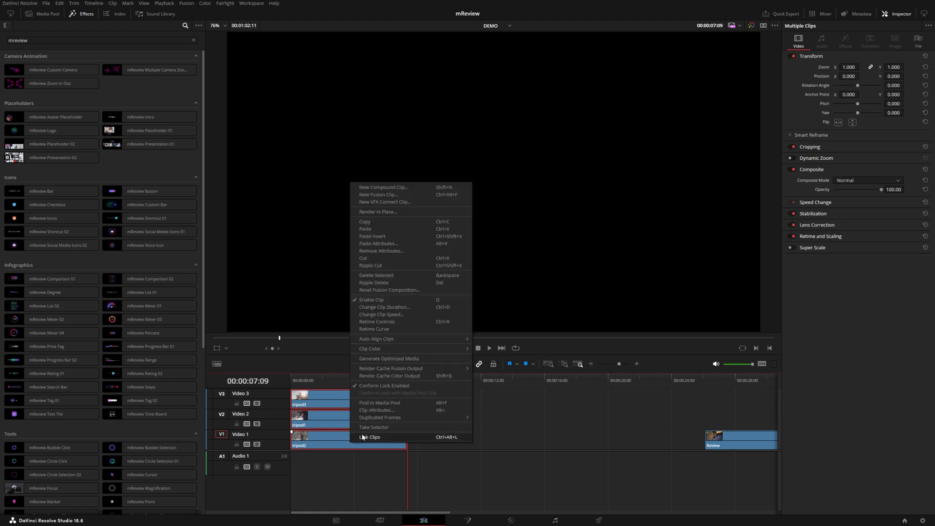
click(397, 195)
- Apply the mReview Intro effect to the Fusion clip and play it from the start
drag(117, 119, 348, 440)
click(294, 385)
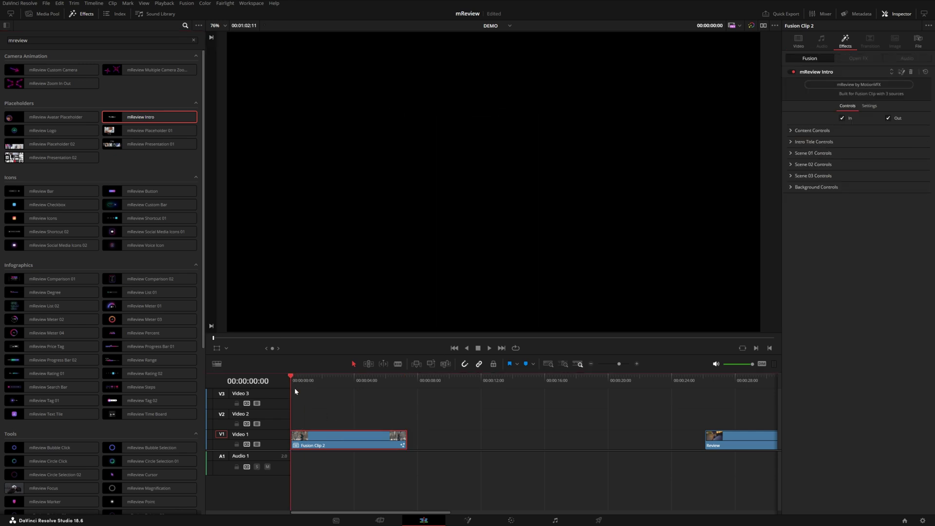
key(space)
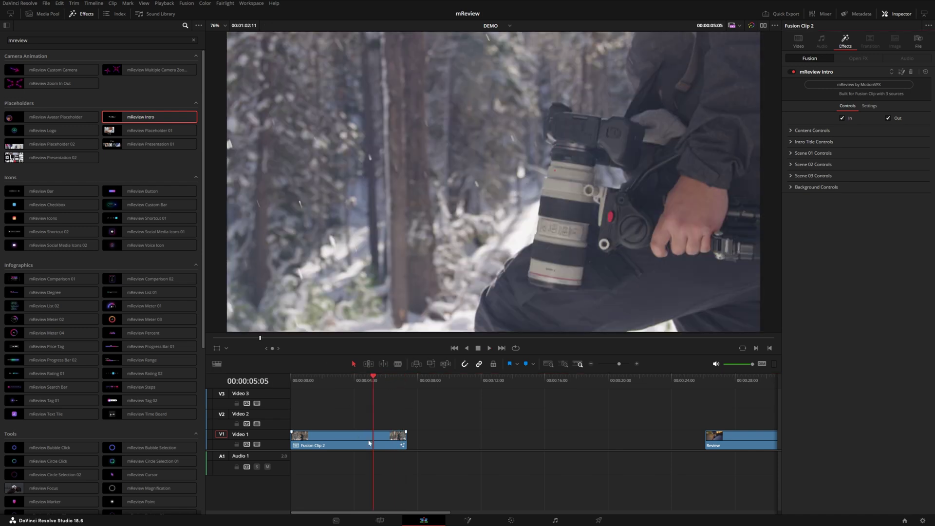
- Open the Fusion clip in its own timeline and reorder its layers so tripod3 sits on Video 1 below the other clips
right_click(369, 443)
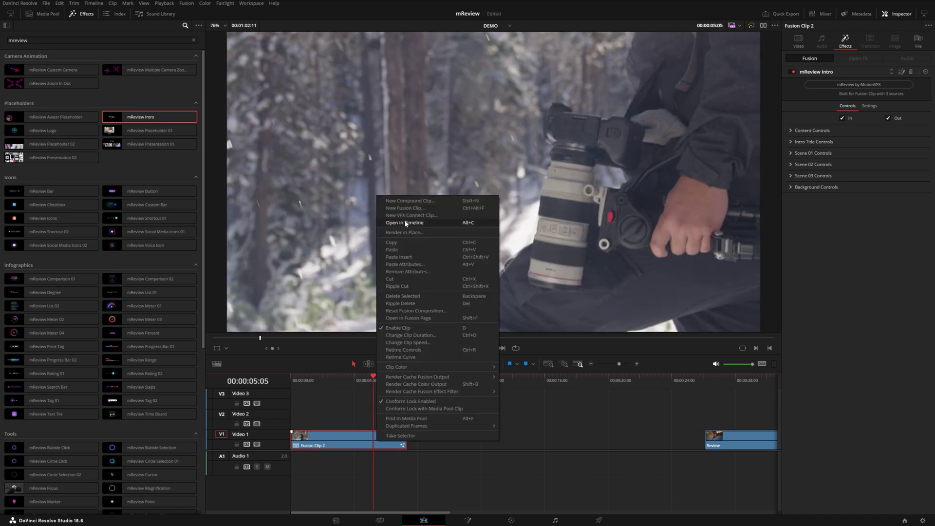
click(448, 222)
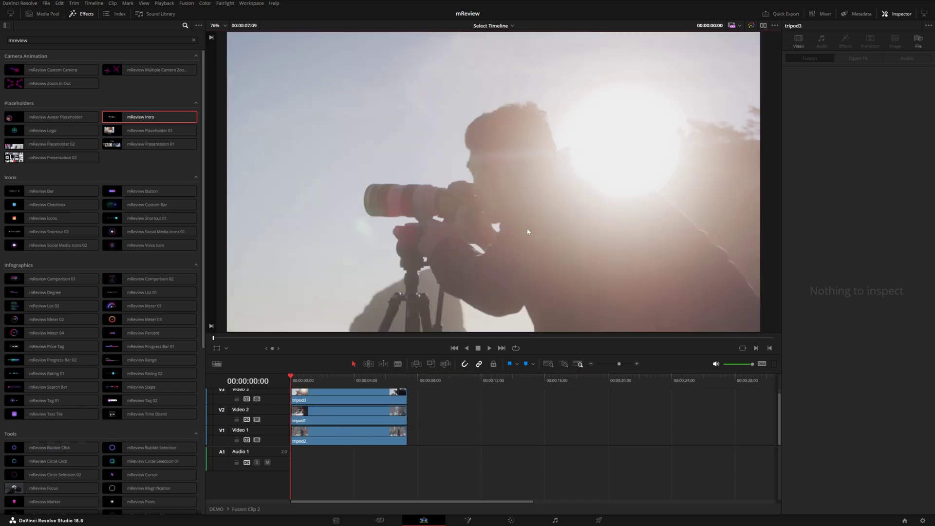
click(340, 396)
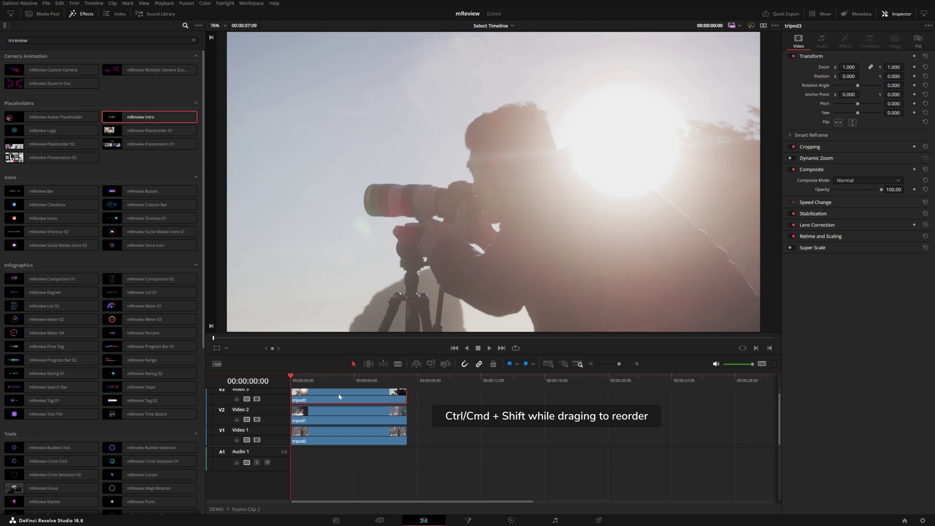
drag(340, 395, 306, 462)
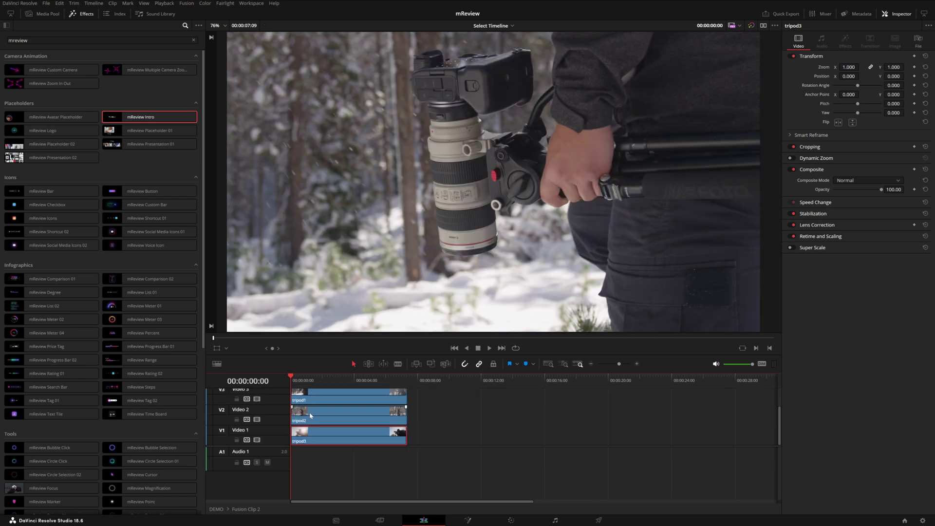
- Return to the DEMO timeline and play the Fusion clip with its reordered layers
click(217, 509)
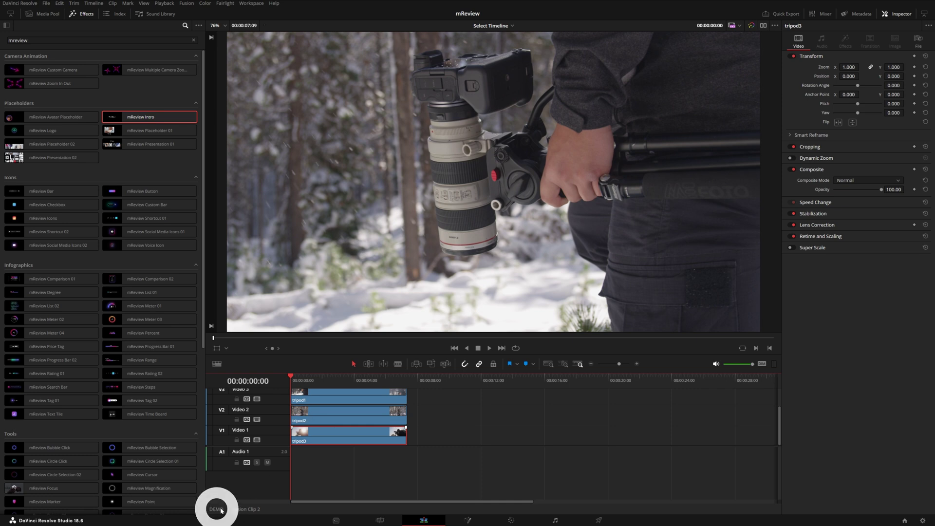
key(space)
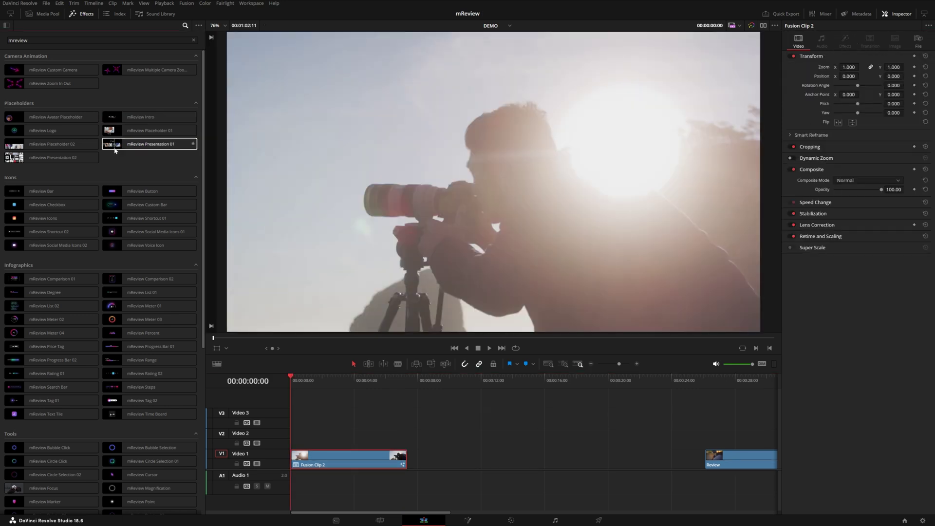
- Replace the Fusion clip's mReview Intro effect with mReview Presentation 01 and preview the animation
mouse_move(125, 144)
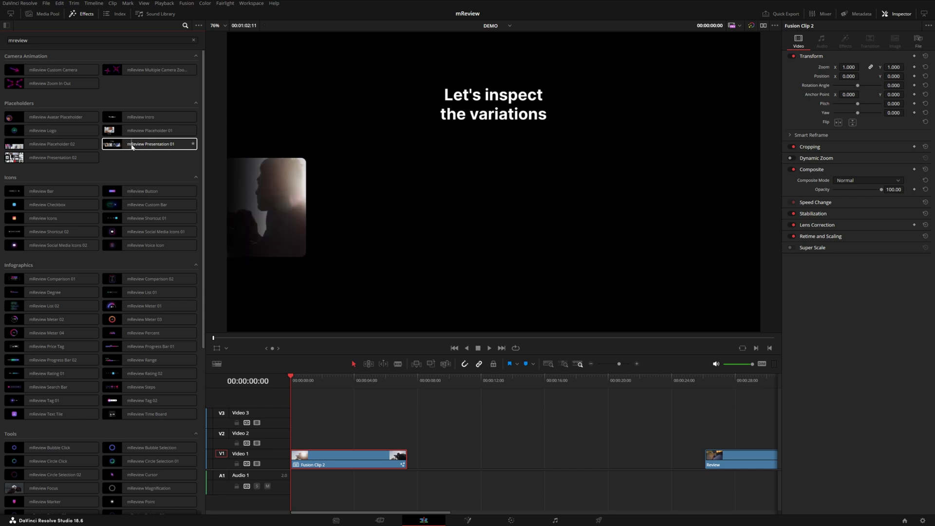
drag(131, 146, 370, 459)
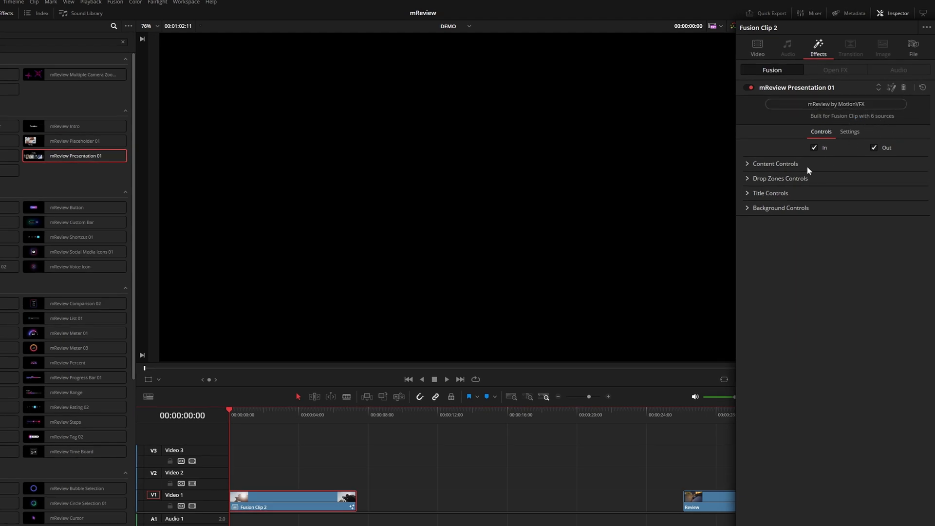
key(space)
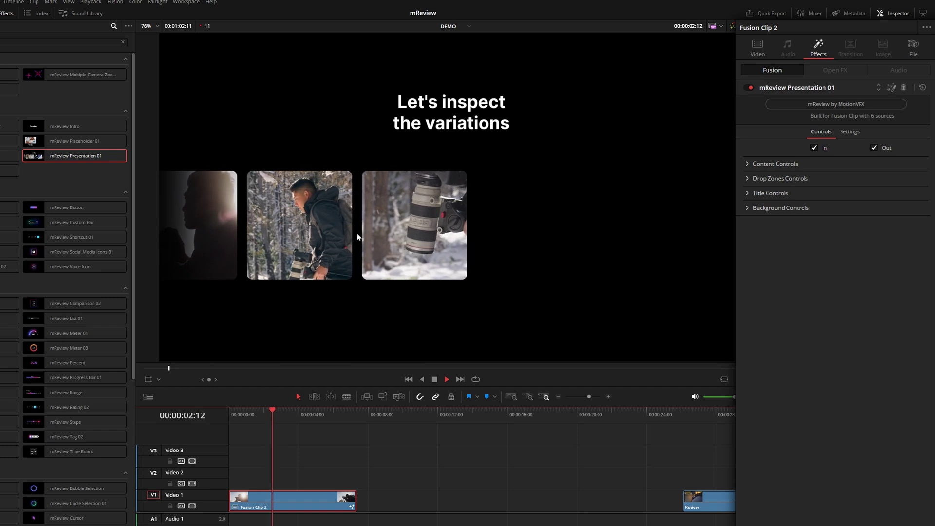
key(space)
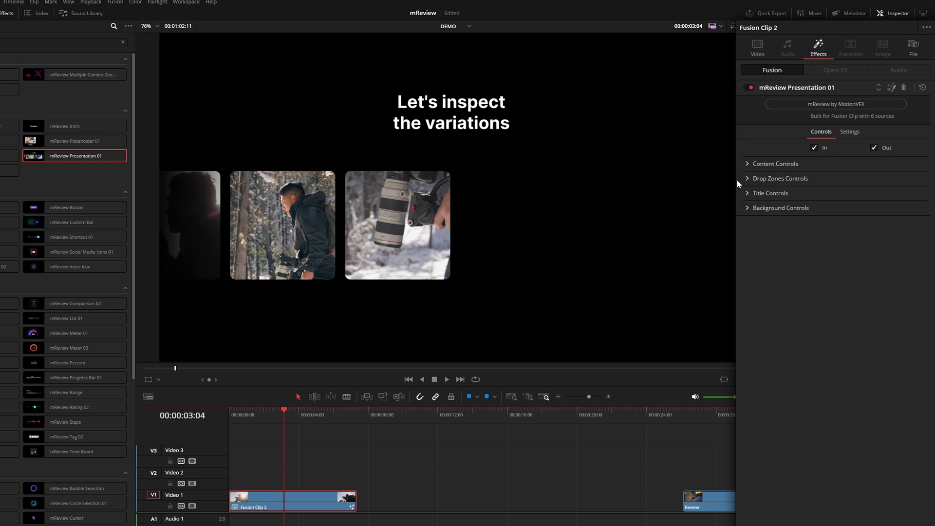
- Set the drop zone count of the mReview Presentation 01 effect to 3
click(749, 178)
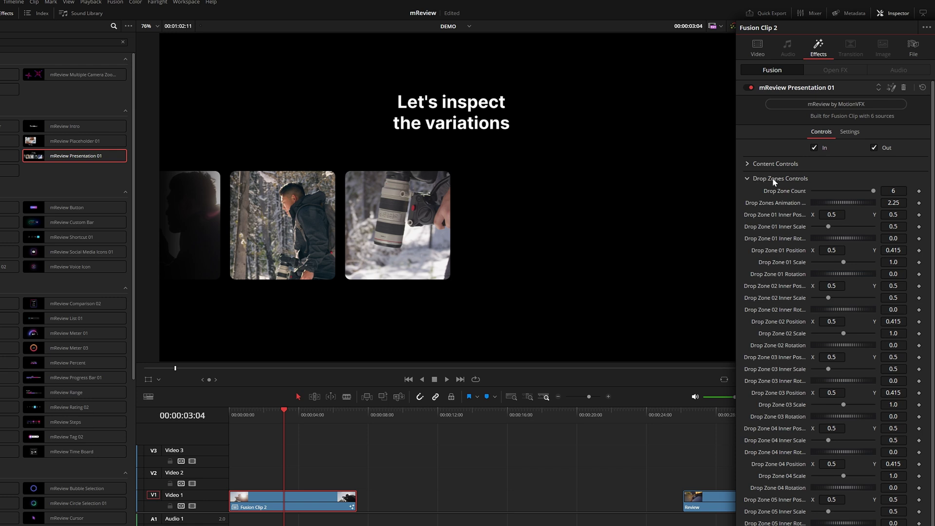
click(893, 191)
text(3)
key(Tab)
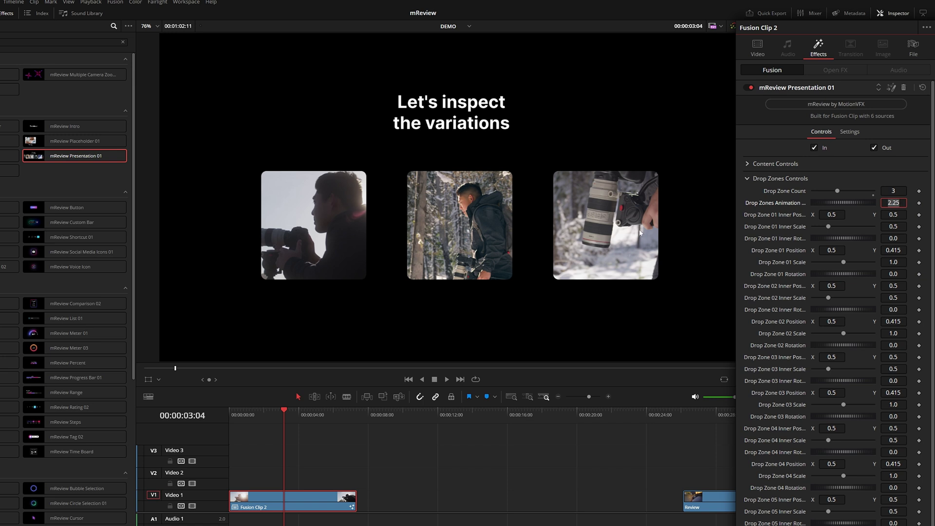
- Play the Fusion clip from the start to review the presentation with three drop zones
drag(245, 415, 230, 417)
click(309, 454)
key(space)
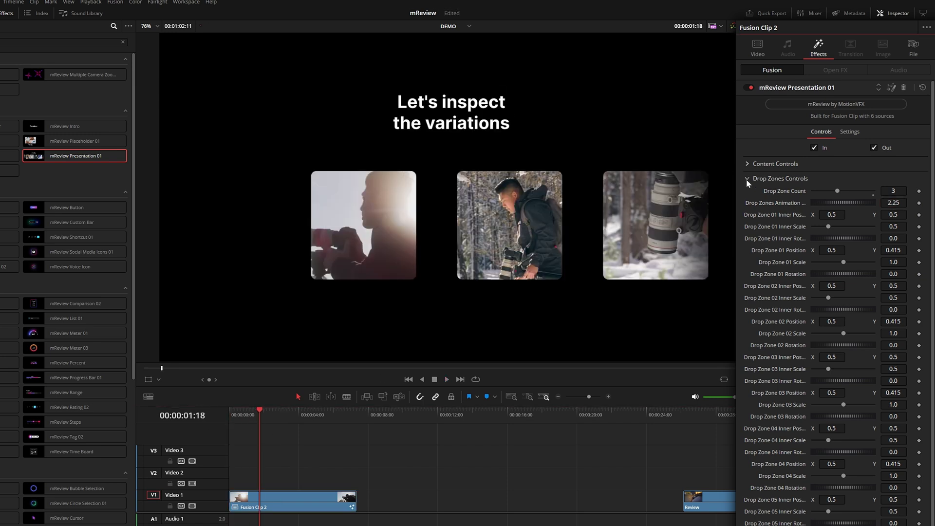
- Collapse the drop zone settings and show the title controls of the presentation effect
click(746, 179)
click(743, 193)
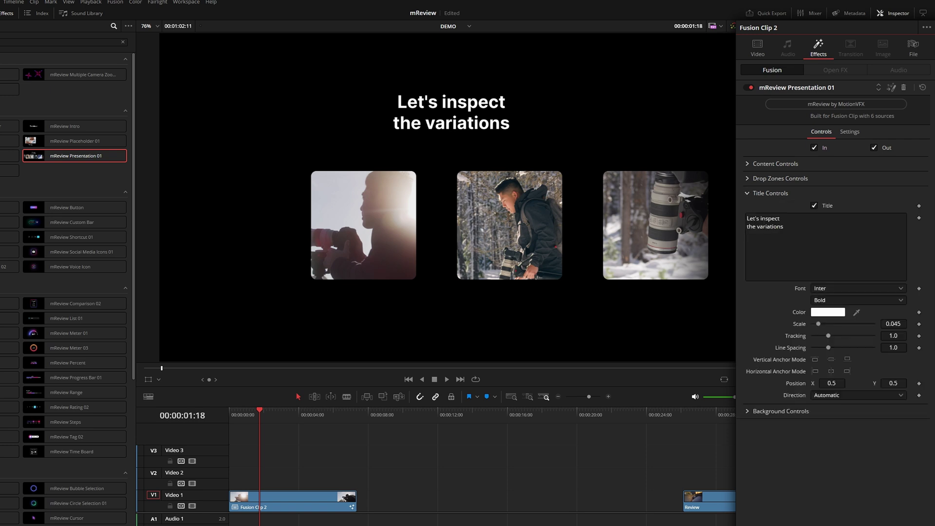
- Replace the presentation effect's title text with "Customize your title here!"
click(779, 224)
key(ctrl+a)
text(Customize your title here!)
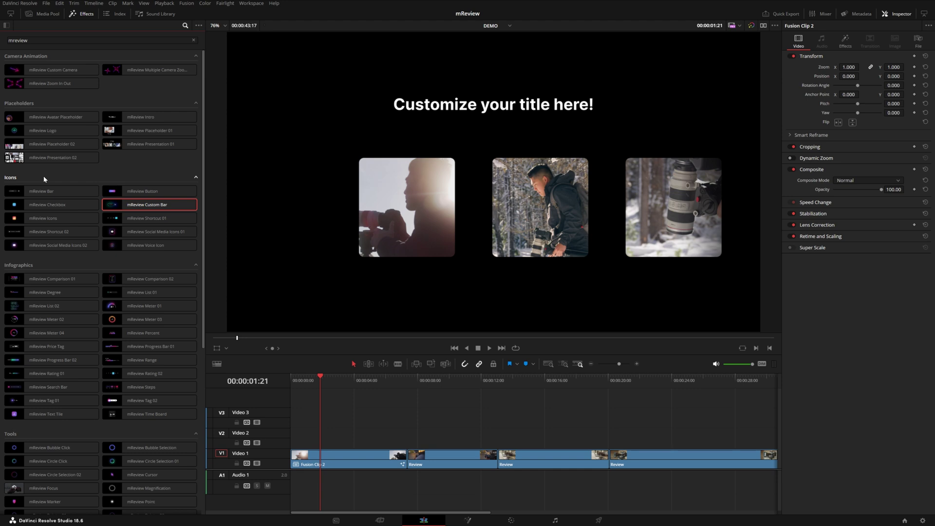
- Add the mReview Custom Bar title on Video 2 at the start of the first Review clip and preview its animation
mouse_move(40, 192)
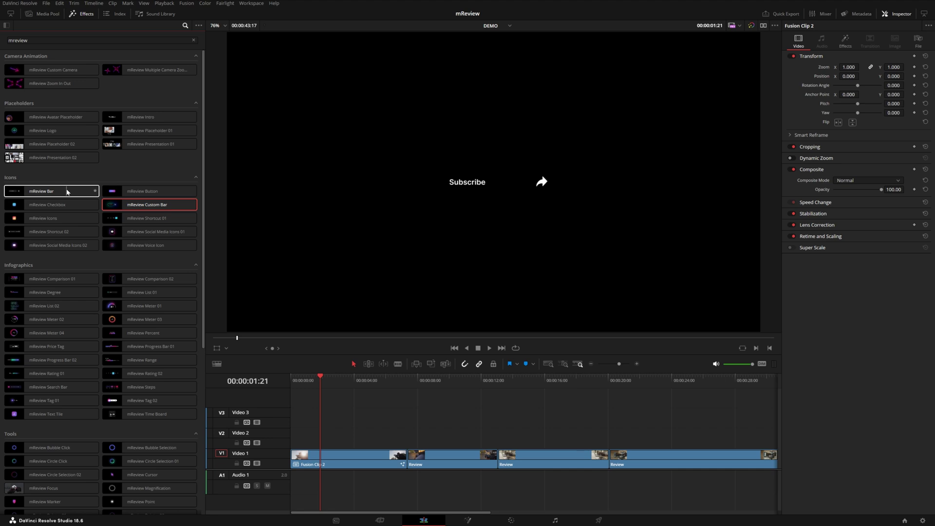
mouse_move(117, 192)
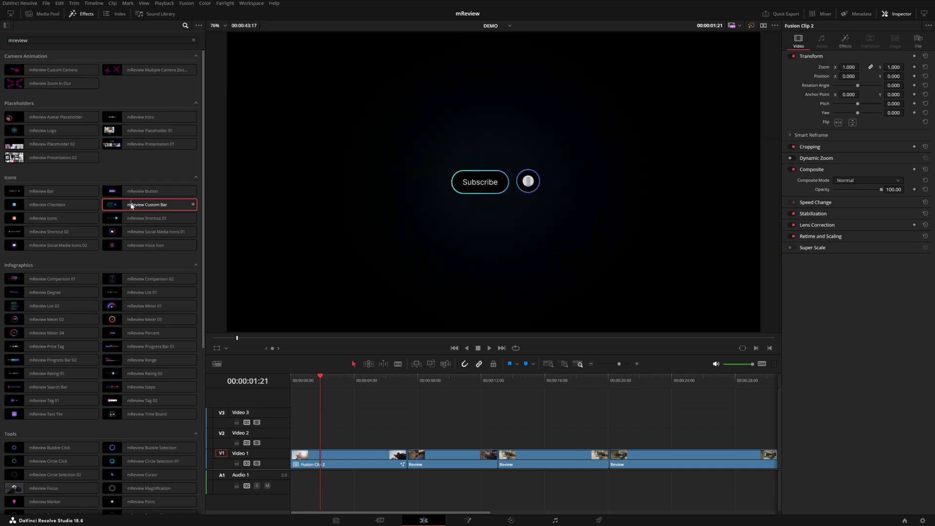
drag(131, 205, 412, 444)
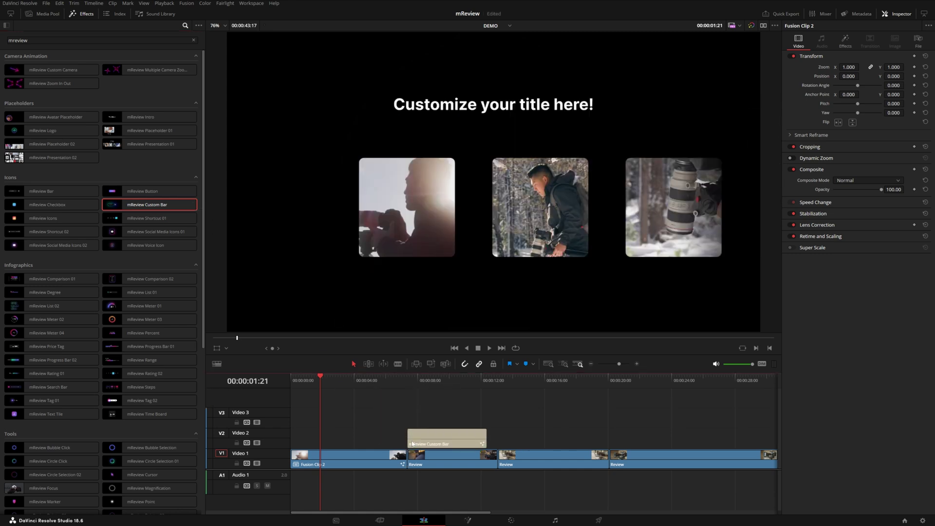
click(407, 381)
click(445, 429)
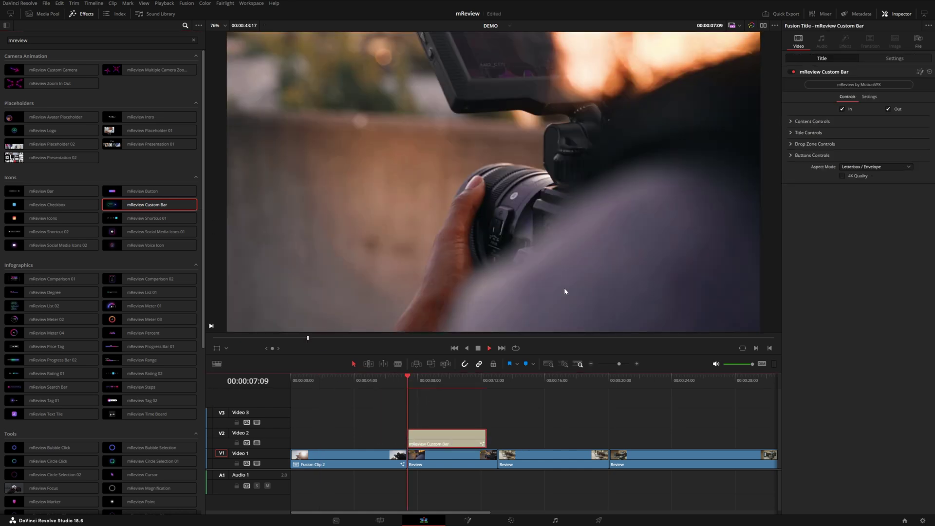
key(space)
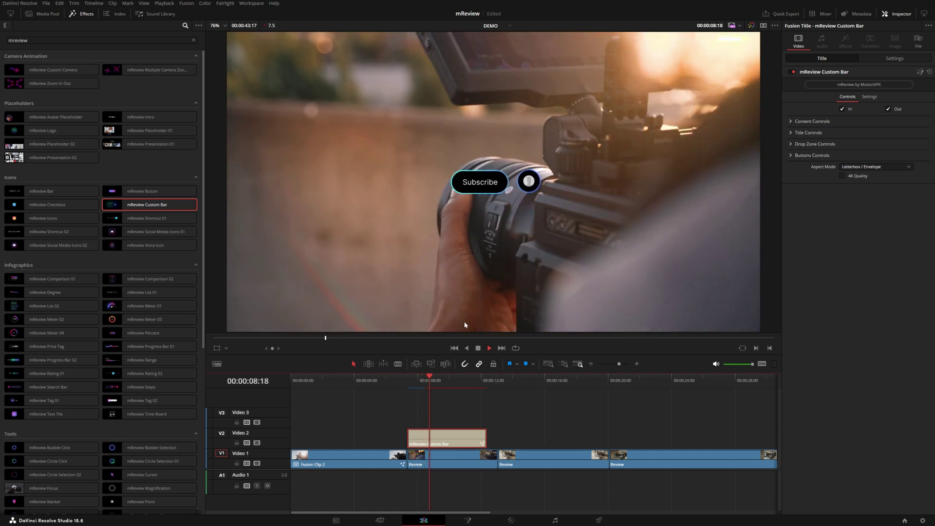
click(408, 382)
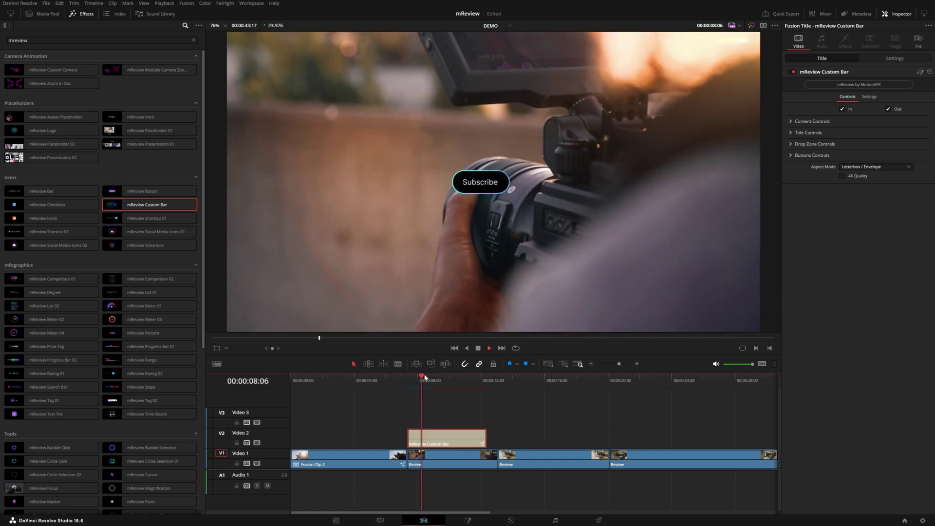
key(space)
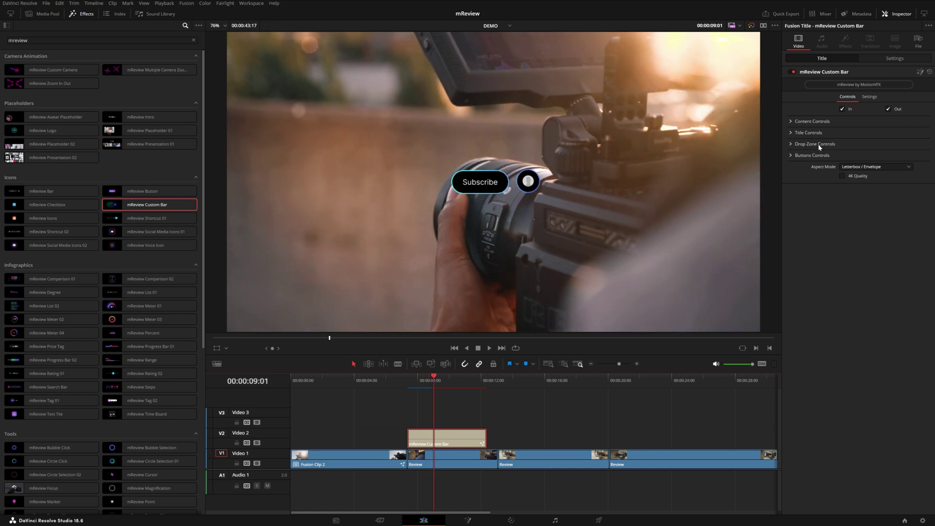
- Load a portrait picture from disk as the Custom Bar's drop zone source
click(801, 145)
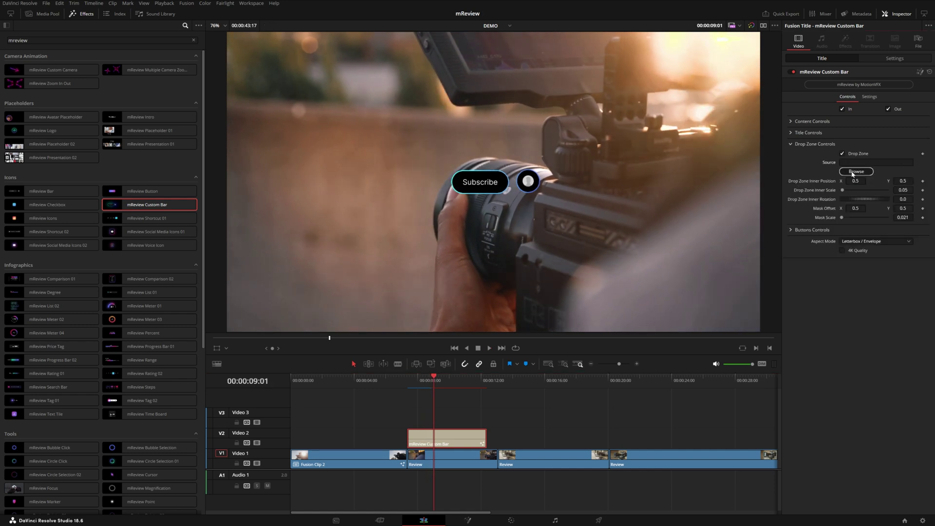
click(853, 173)
double_click(899, 148)
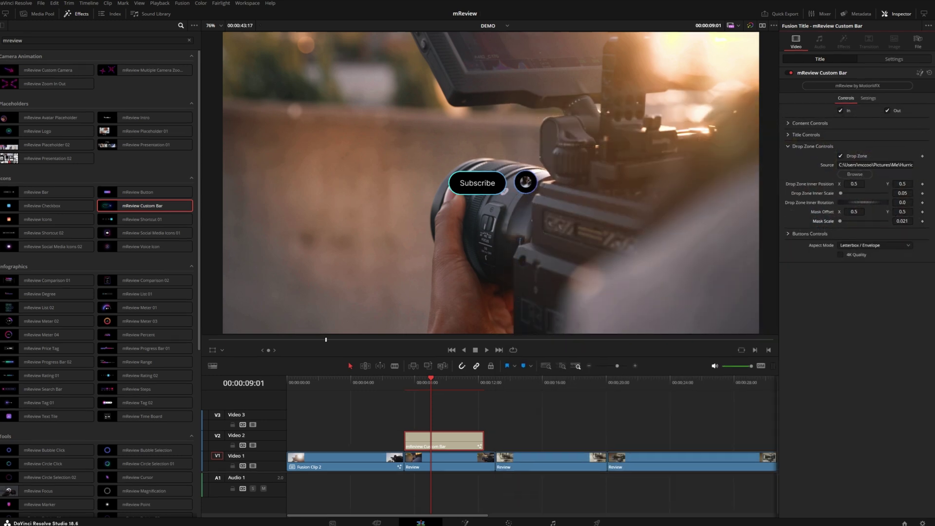
- Set the drop zone's mask scale to 0.036 and inner position to X 0.498, Y 0.498, and preview the bar
drag(903, 218, 910, 218)
drag(893, 277, 892, 277)
drag(832, 229, 831, 229)
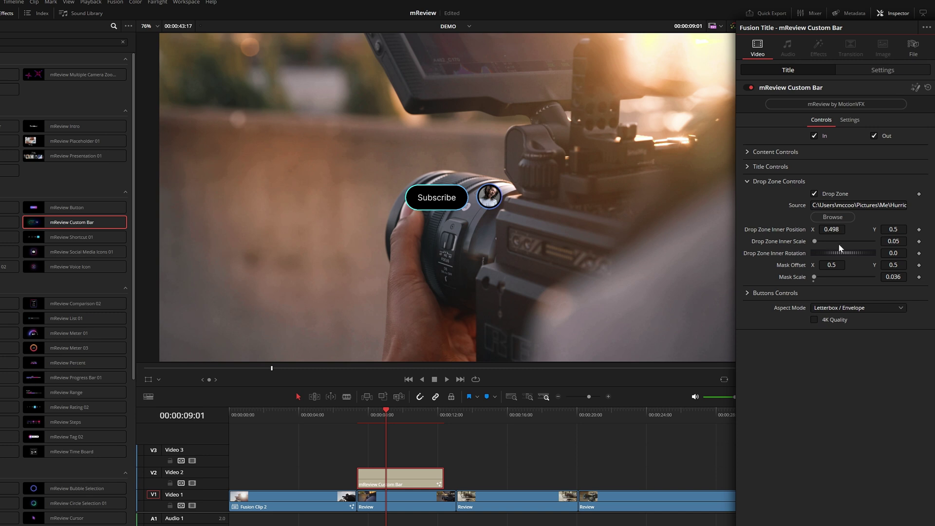
drag(894, 229, 894, 229)
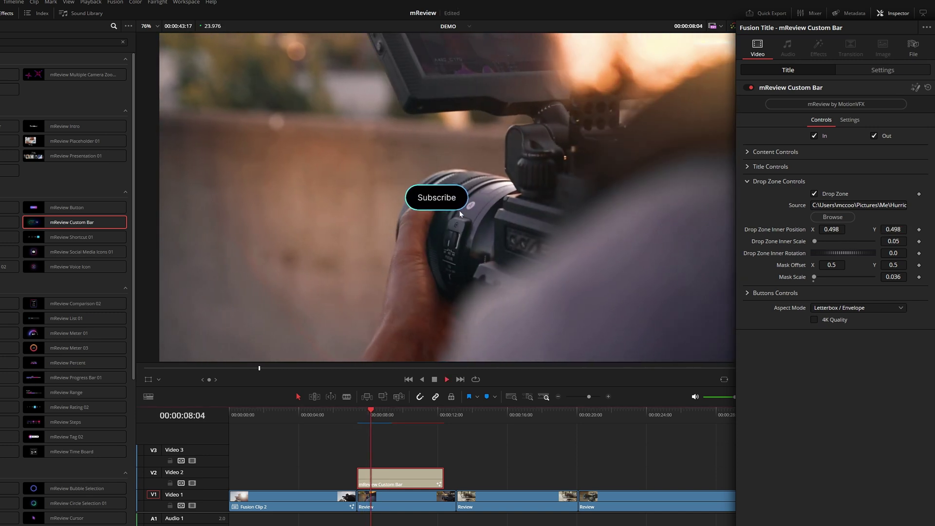
key(space)
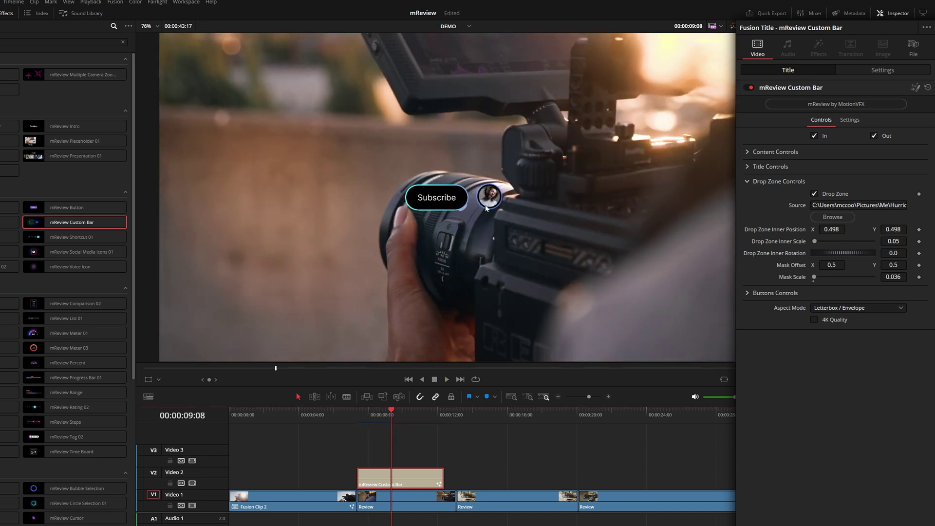
- Recolour the Custom Bar's button outline gradient from yellow to light orange and play the result
click(748, 182)
click(748, 196)
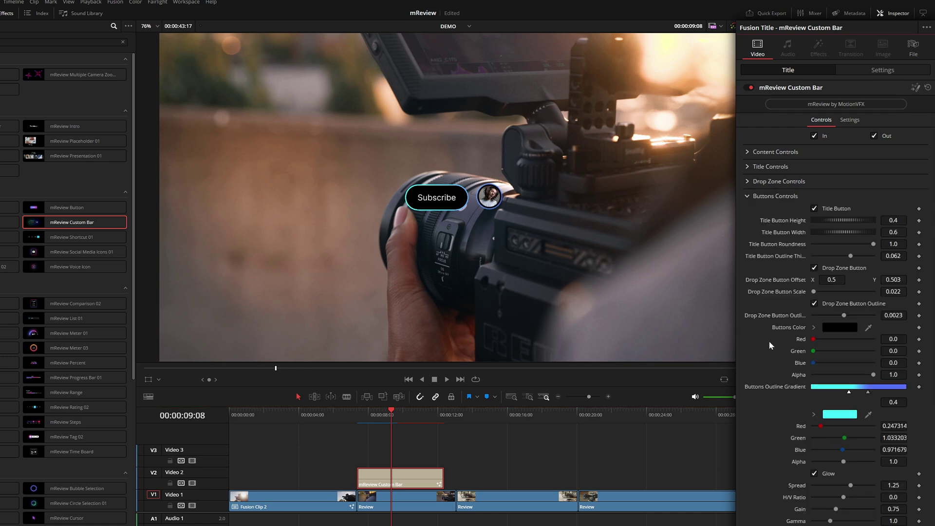
click(825, 414)
drag(897, 441, 897, 427)
click(868, 392)
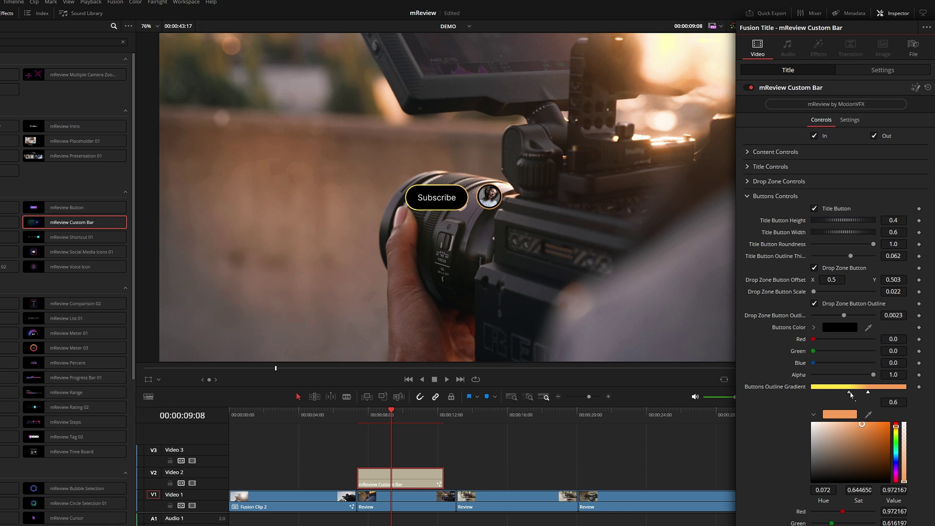
key(space)
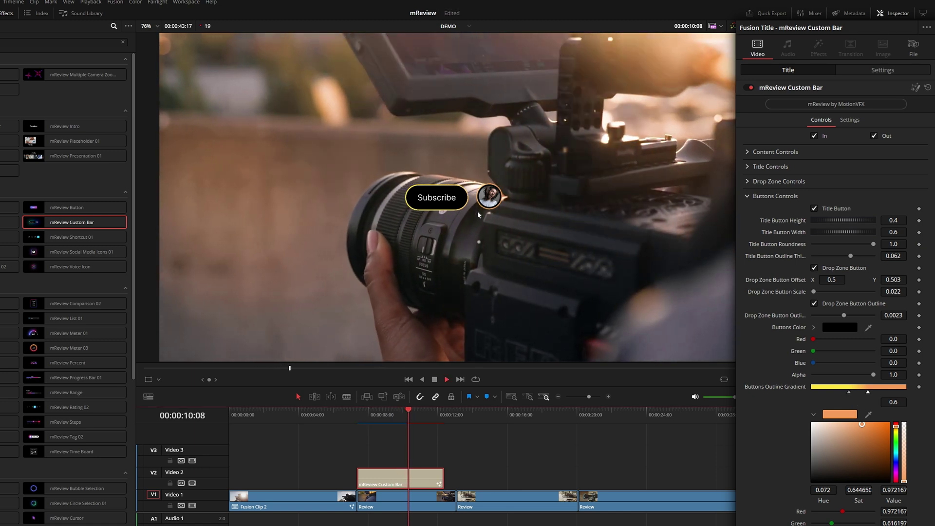
key(space)
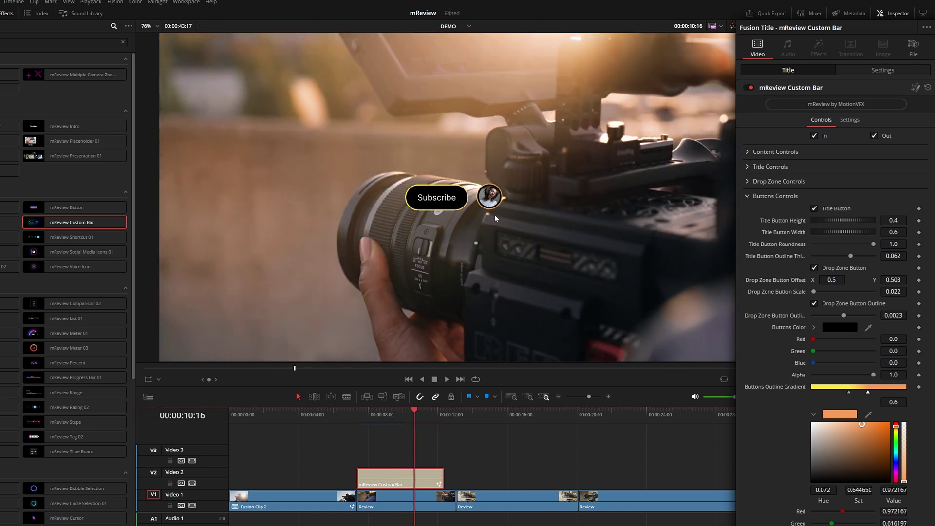
- Show the Custom Bar's title and content settings and set the content position to X 0.227, Y 0.662
click(755, 165)
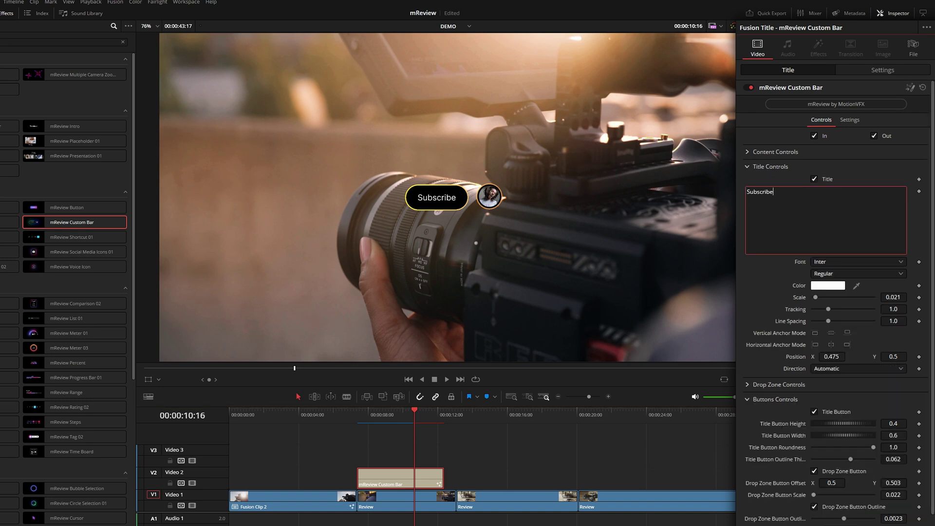
click(749, 155)
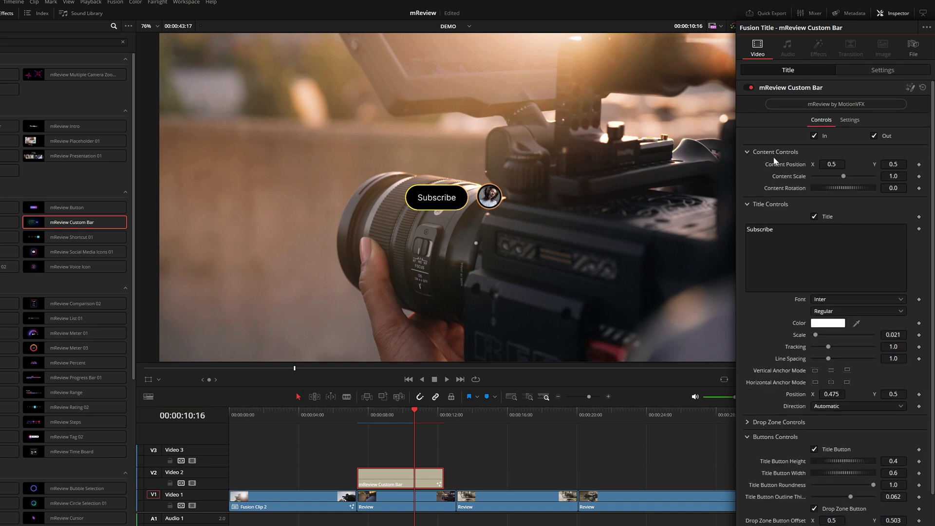
drag(831, 164, 786, 165)
drag(892, 164, 919, 164)
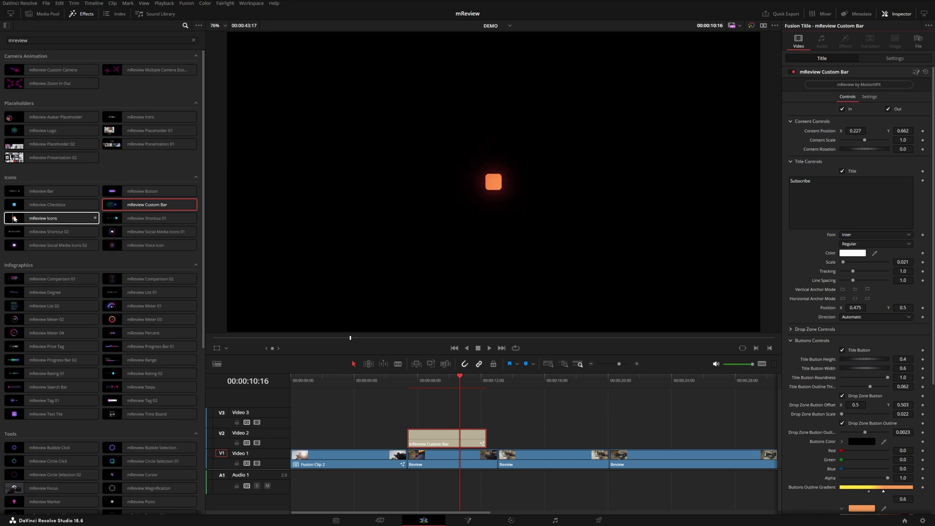
- Add the mReview Icons title on Video 3 above the Custom Bar and set its icon type to Like
drag(19, 218, 448, 426)
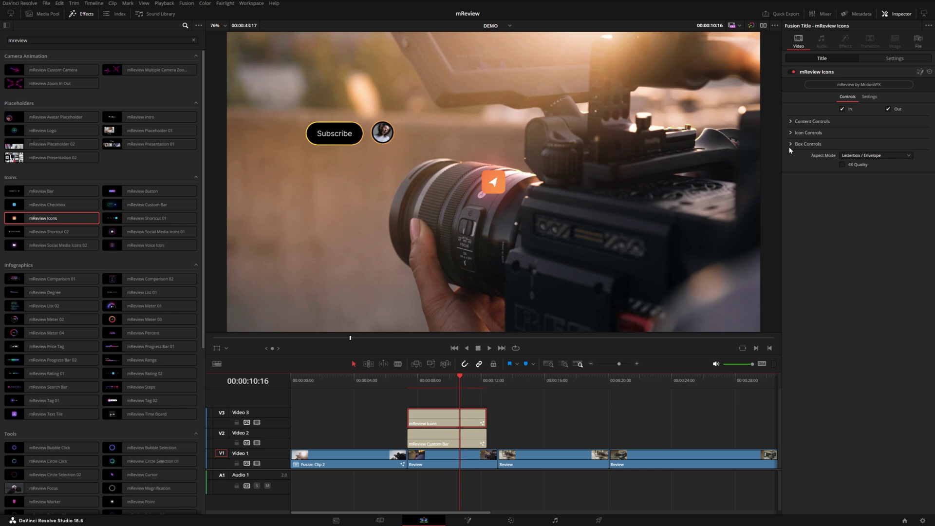
click(802, 132)
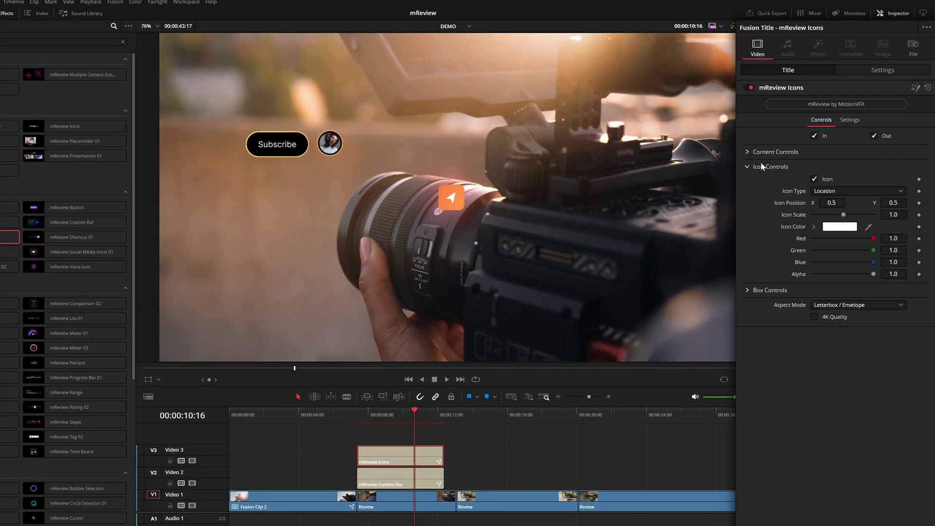
click(837, 191)
click(837, 192)
click(833, 191)
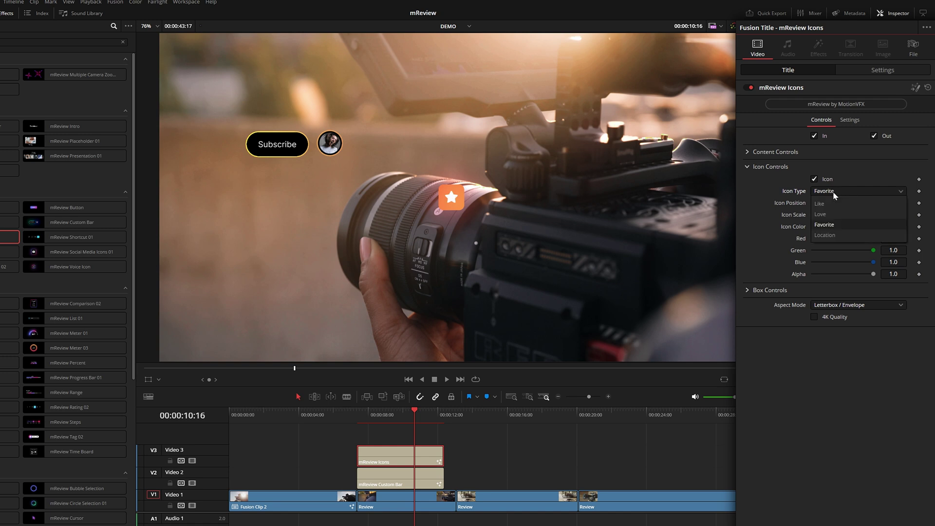
click(833, 192)
click(832, 191)
click(832, 191)
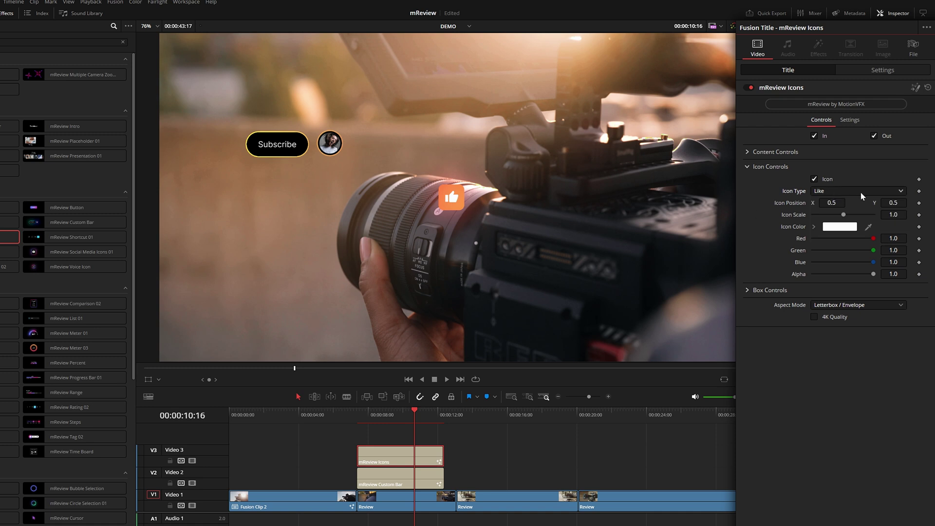
- Change the second stop of the icon's box gradient from red to orange-red with hue 0.04
click(762, 291)
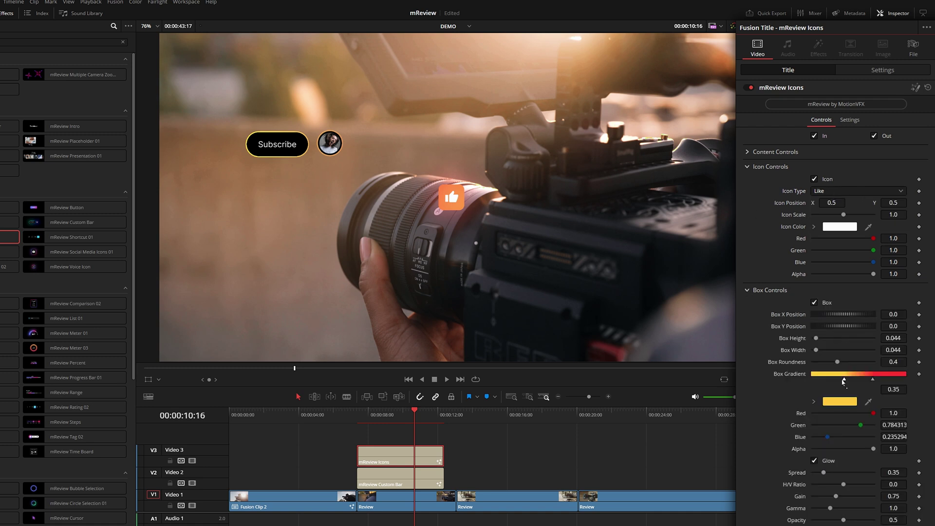
click(814, 402)
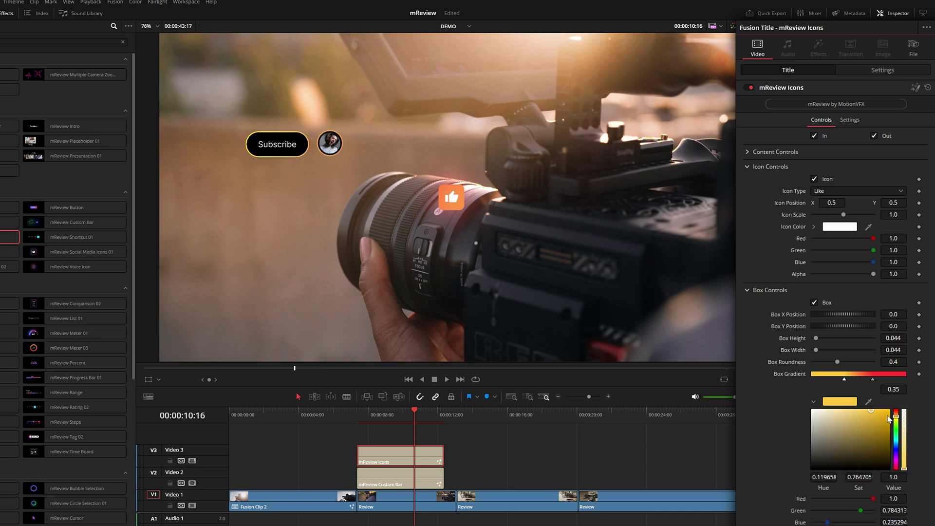
click(873, 380)
drag(895, 410, 895, 413)
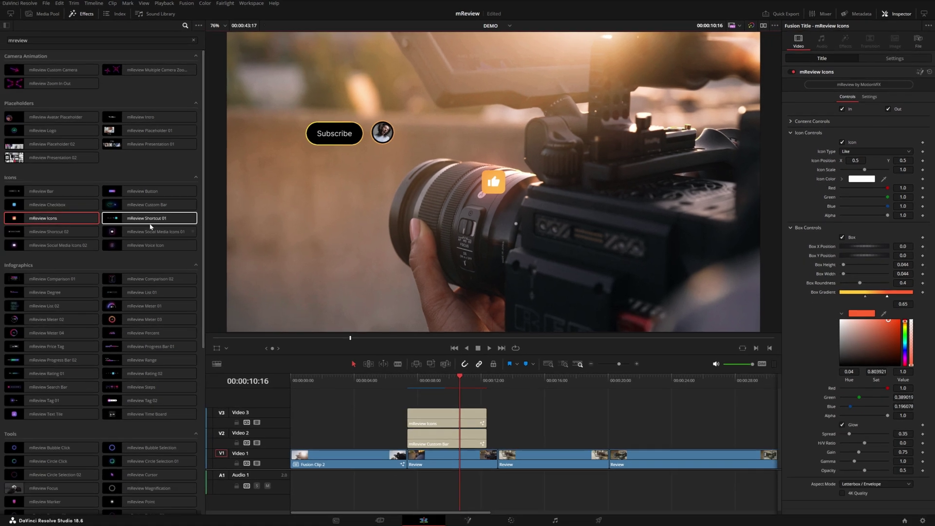
- Add the mReview Shortcut 02 title on Video 2 at the start of the second Review clip and preview it
click(65, 238)
drag(29, 234, 529, 441)
click(500, 383)
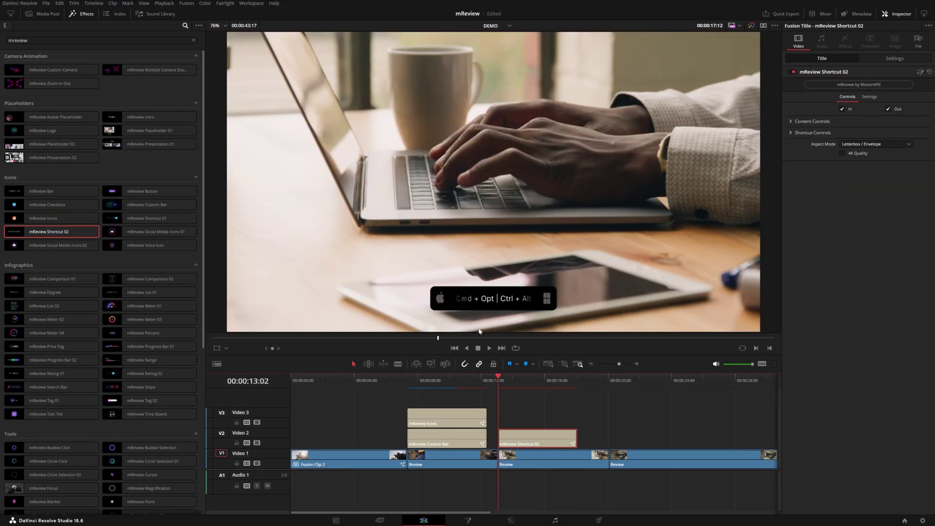
key(space)
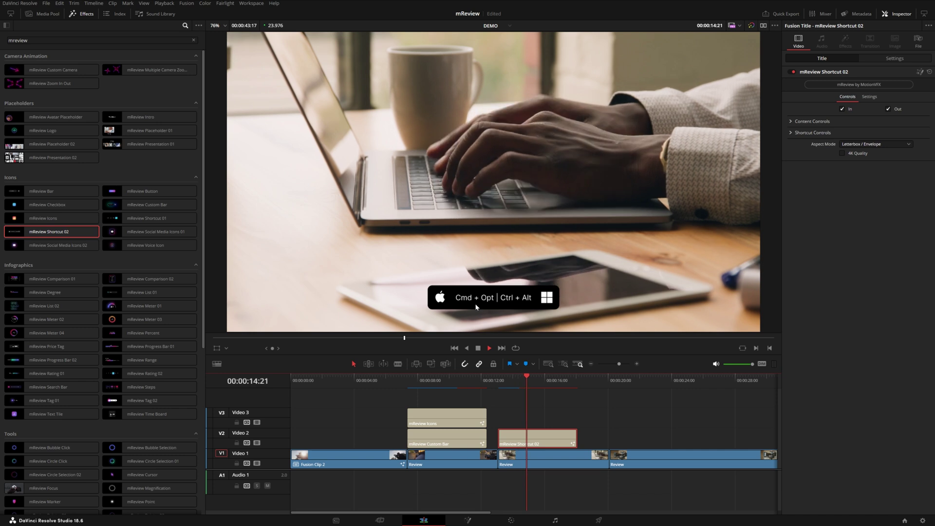
key(space)
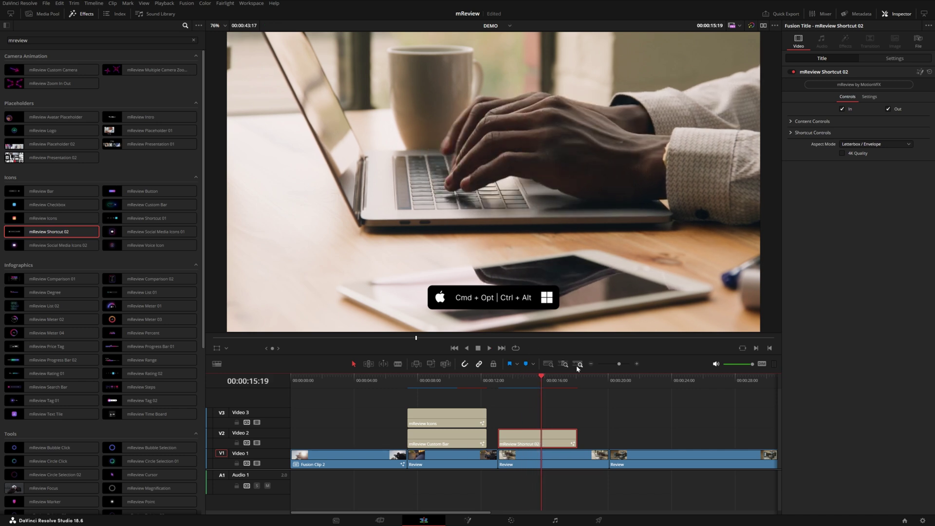
- Change the command text of the mReview Shortcut 02 title to "Cmd + D"
click(790, 133)
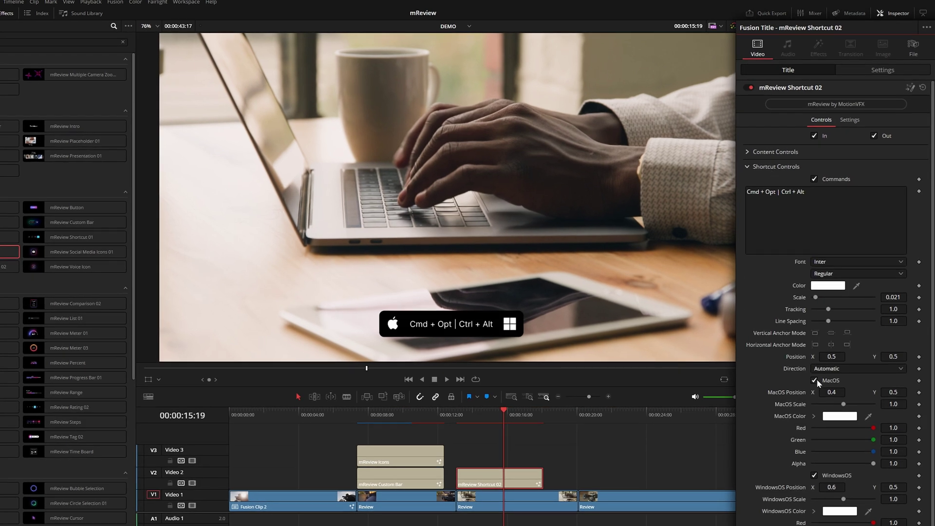
click(814, 475)
click(815, 475)
click(769, 219)
key(ctrl+a)
key(BackSpace)
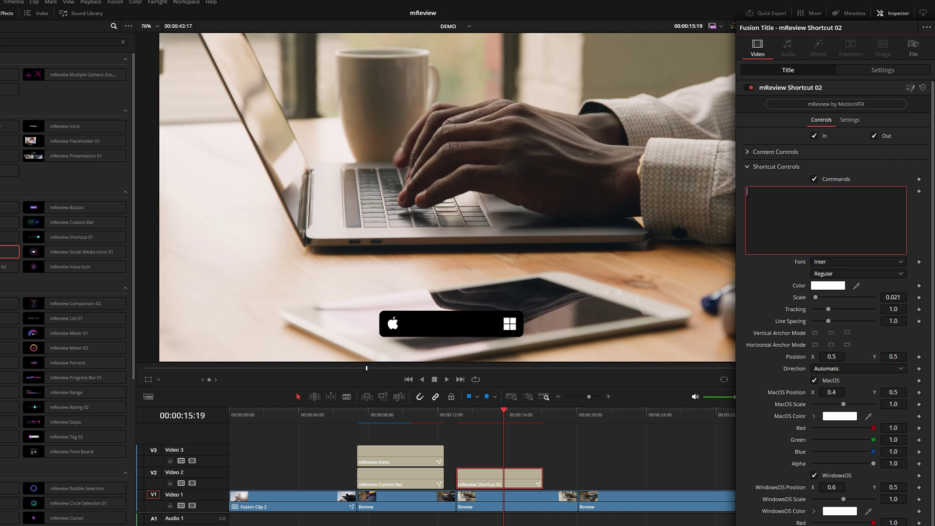
text(Cmd + D)
key(Left)
- Hide the Windows logo and tighten the shortcut layout: MacOS position X 0.465, bar width 0.105, text position X 0.5094
click(814, 476)
drag(831, 392, 855, 392)
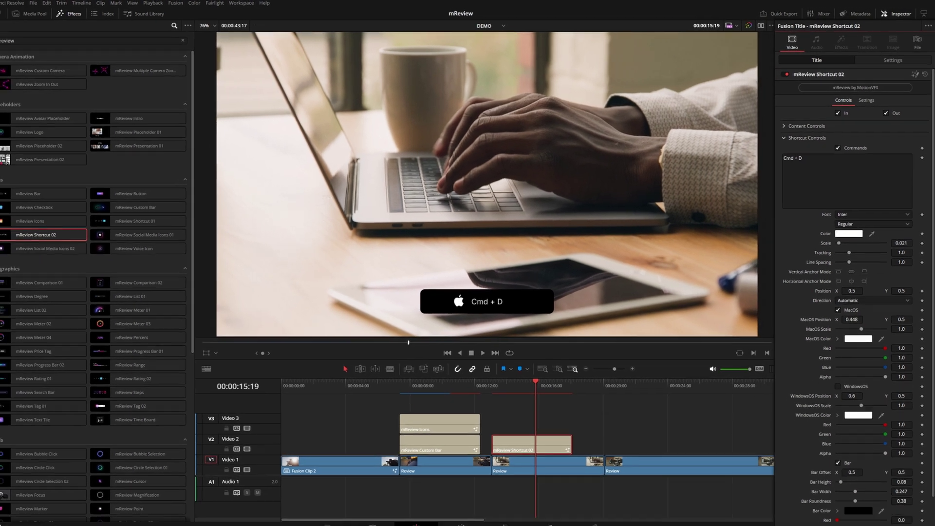
scroll(835, 341, down, 3)
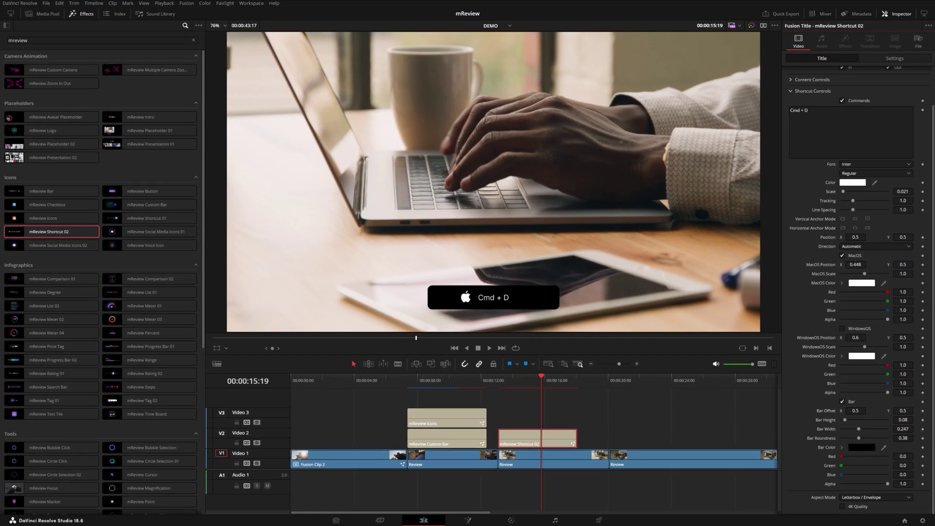
drag(902, 428, 890, 428)
drag(855, 265, 859, 237)
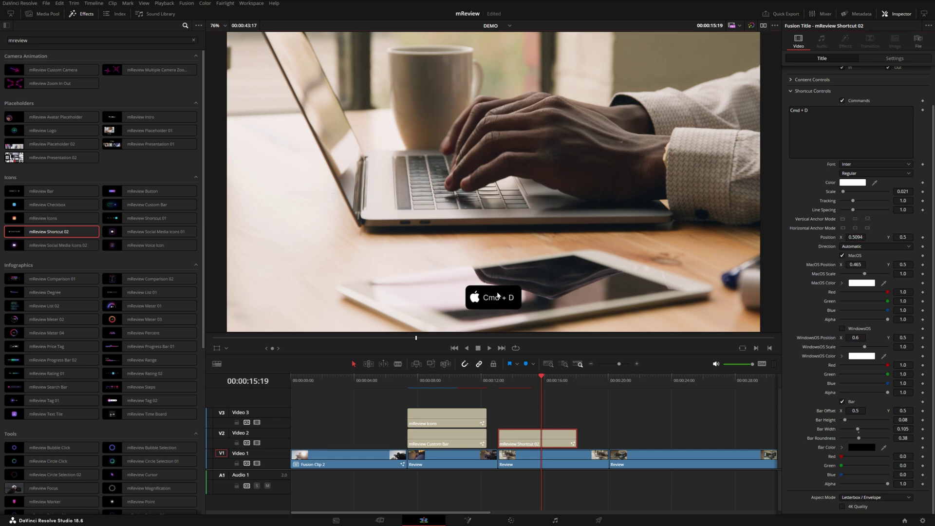
- Play back the mReview Shortcut 02 title from its start to review its animation
click(497, 383)
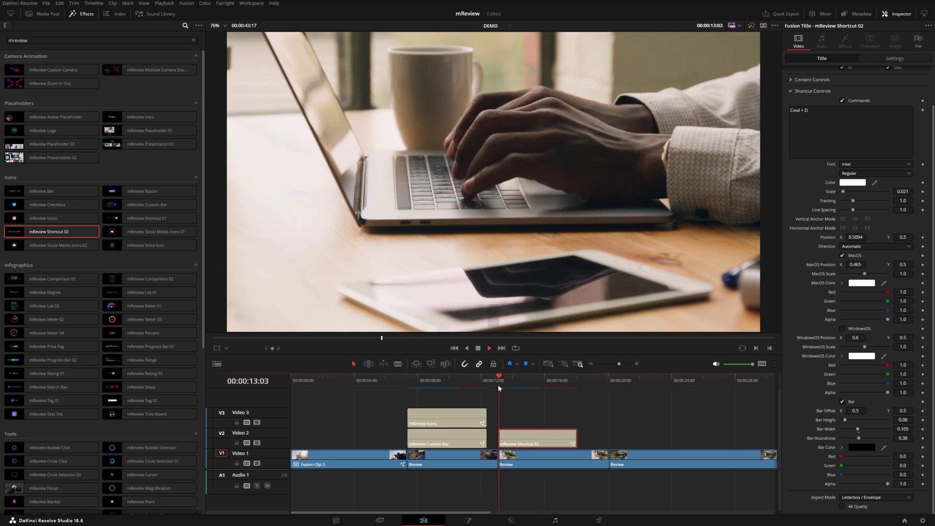
key(space)
click(499, 379)
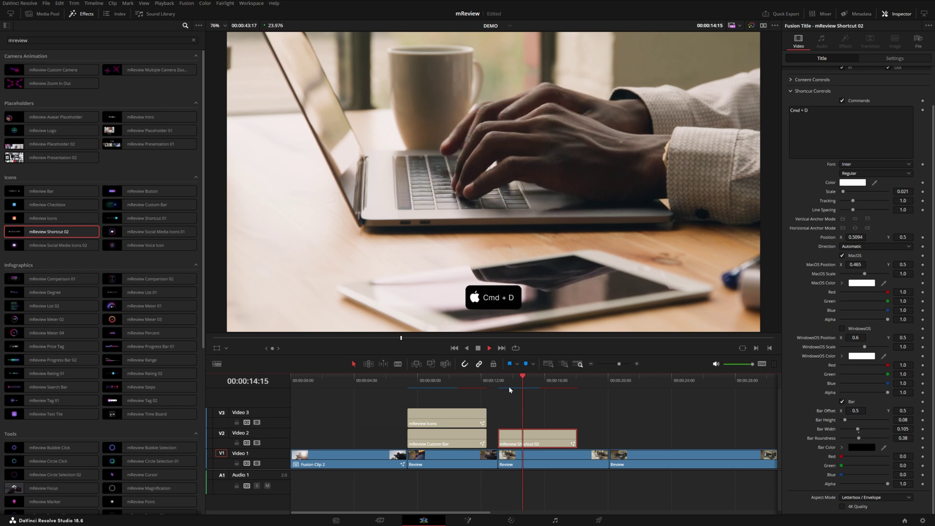
mouse_move(501, 380)
mouse_down()
mouse_move(513, 381)
mouse_move(505, 380)
mouse_up()
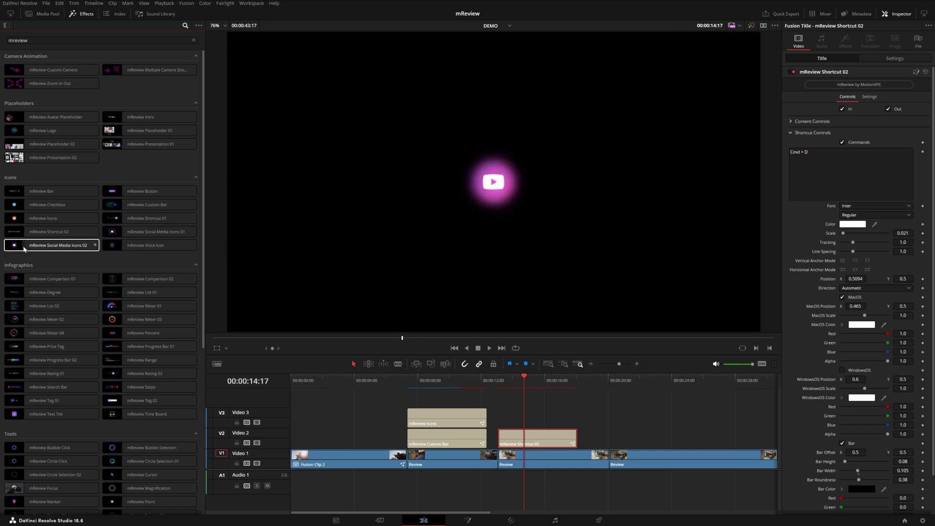
- Replace the Shortcut 02 title on Video 2 with mReview Social Media Icons 02 and set its logo type to Facebook
drag(24, 247, 516, 439)
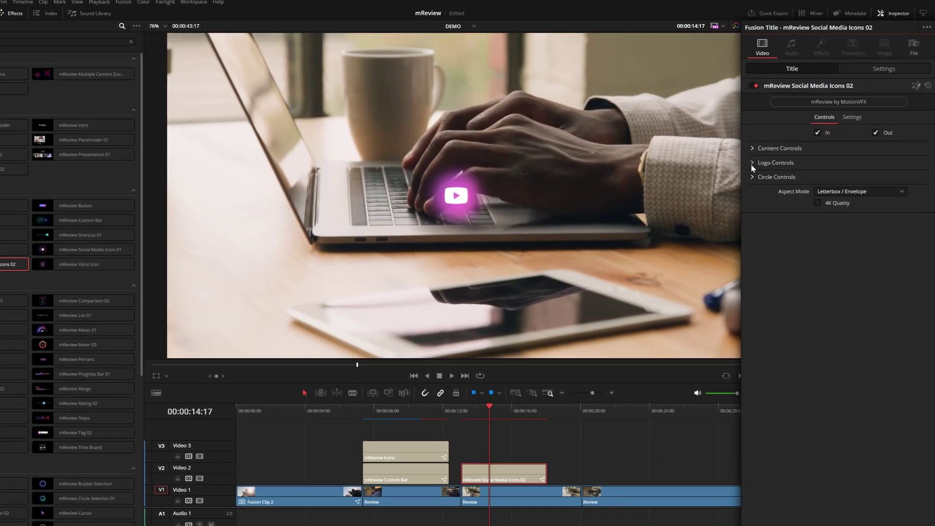
click(790, 133)
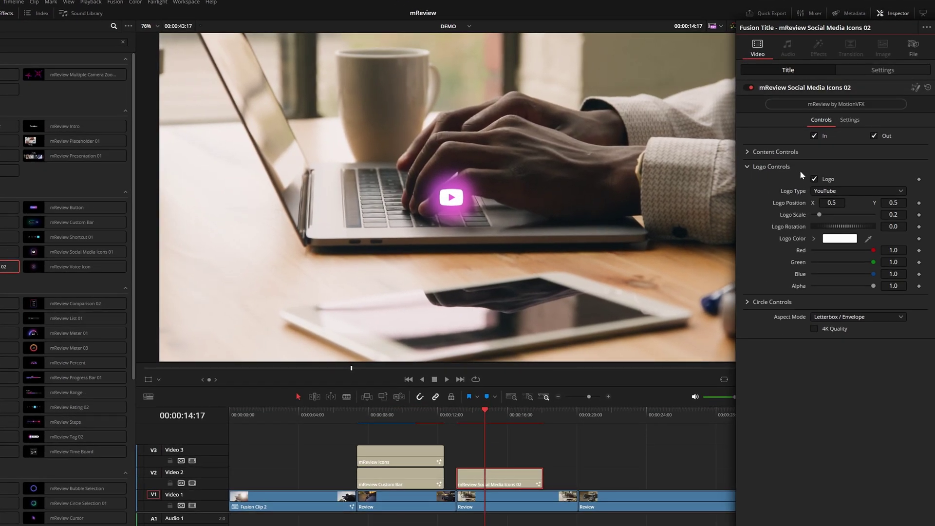
click(848, 191)
click(838, 206)
- Cycle the social media icon's logo type through Instagram, Patreon, Snapchat and TikTok, and choose Twitch
click(841, 190)
key(Down)
key(Return)
click(840, 190)
key(Down)
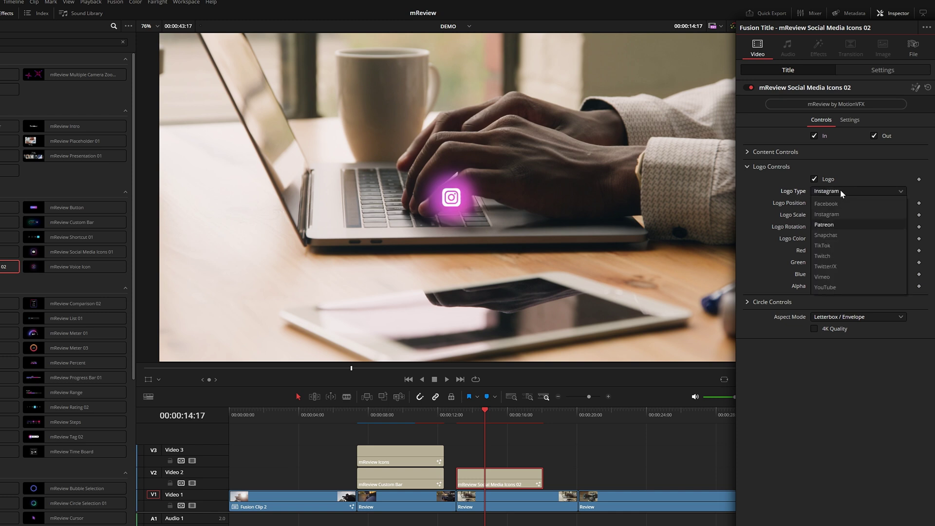
key(Down)
key(Return)
click(840, 189)
key(Down)
key(Return)
click(840, 189)
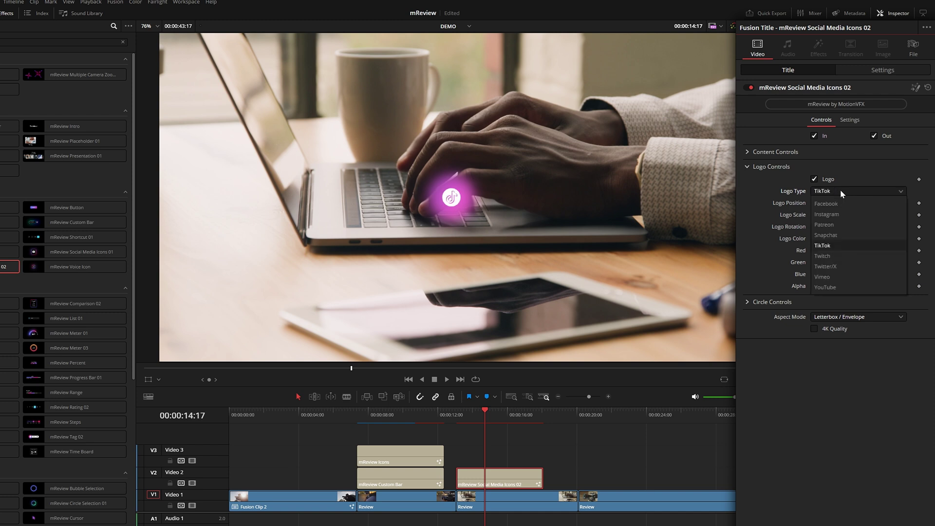
key(Down)
key(Return)
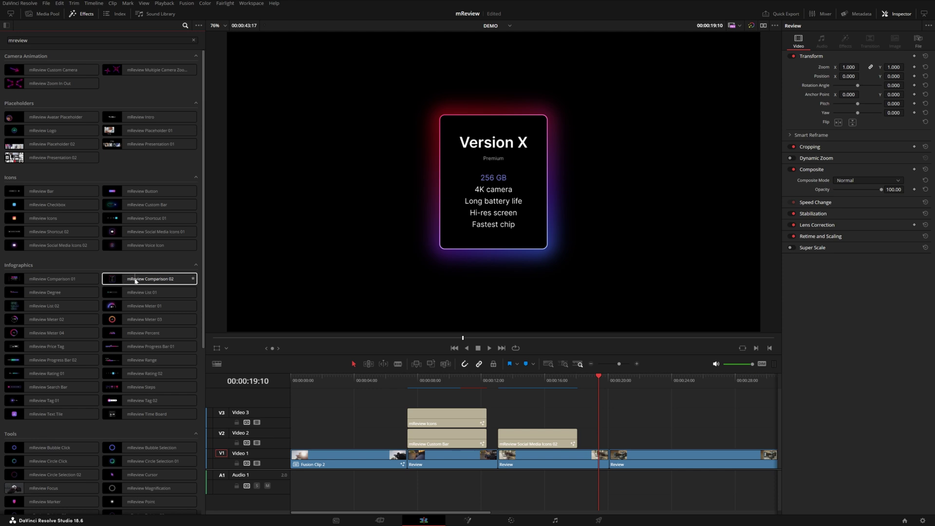
- Add the mReview Comparison 02 title on Video 2 at the start of the third Review clip and preview it
drag(134, 281, 613, 439)
click(613, 384)
click(636, 445)
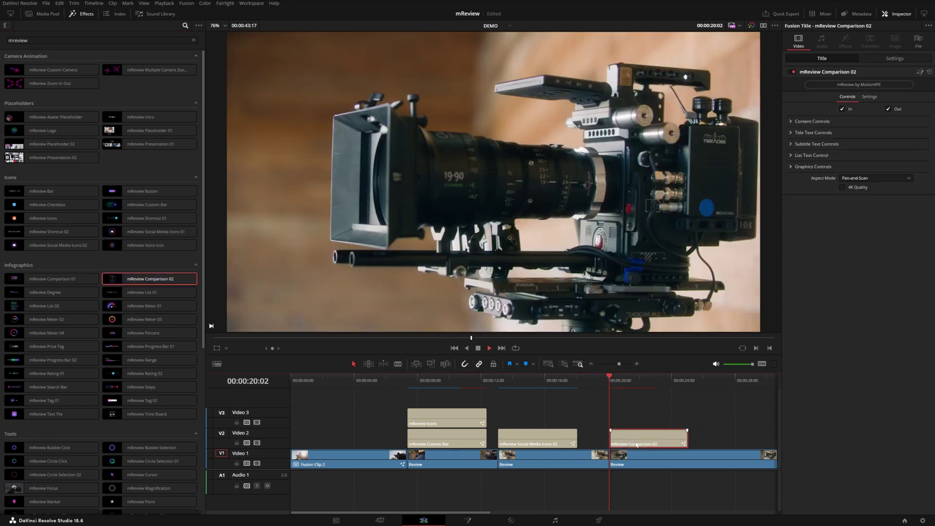
key(space)
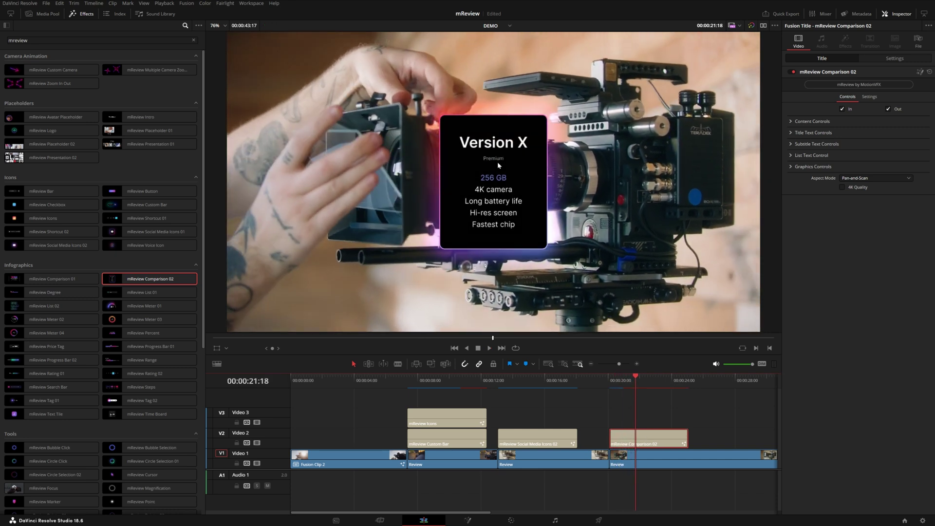
key(ctrl+s)
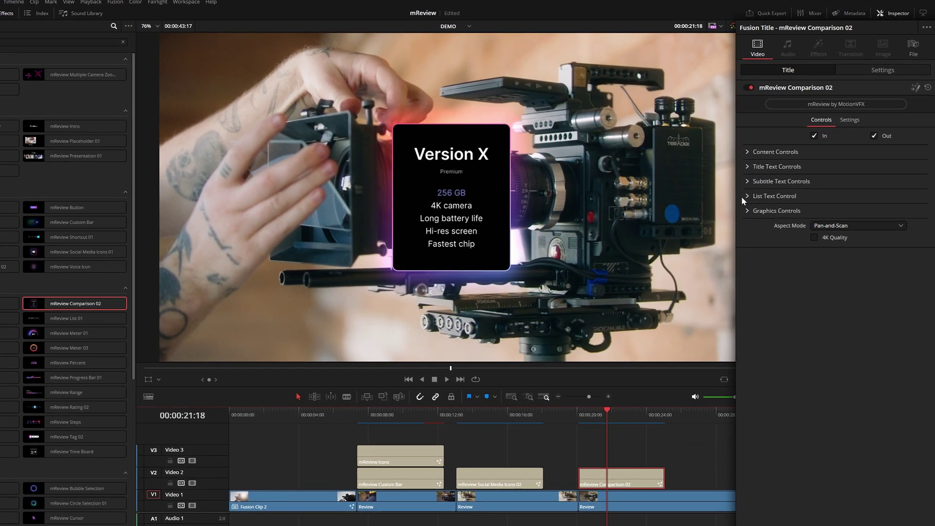
- Try extending the accent selection over more lines of the Comparison 02 list, and reset it to its default
click(743, 196)
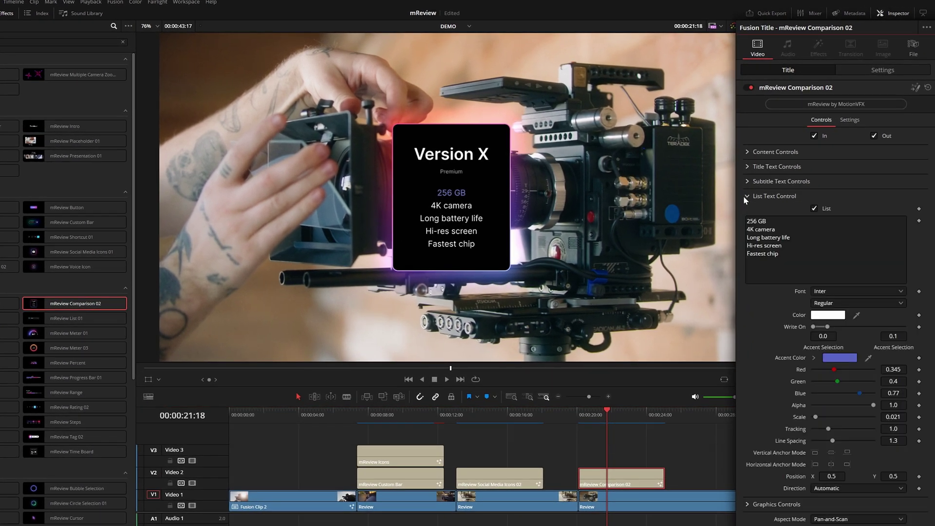
drag(746, 228, 778, 254)
key(ctrl+a)
click(795, 248)
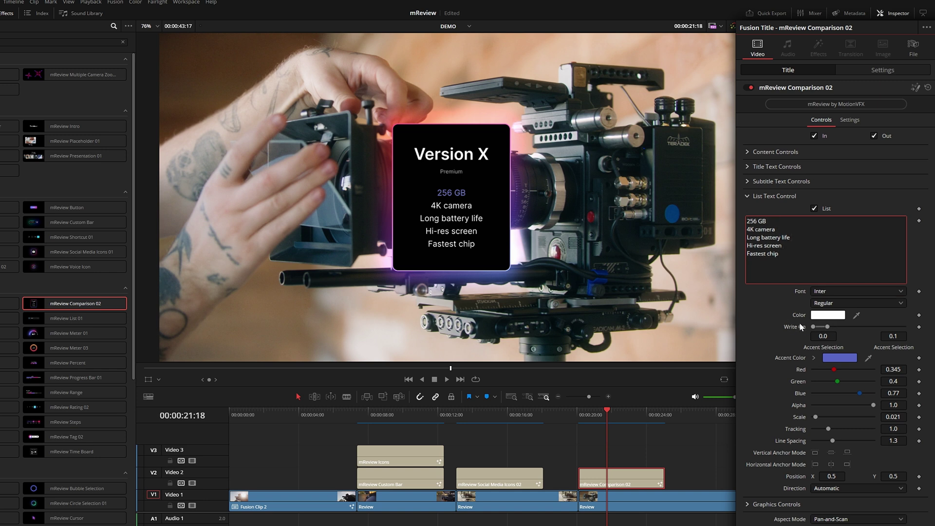
drag(826, 328, 864, 333)
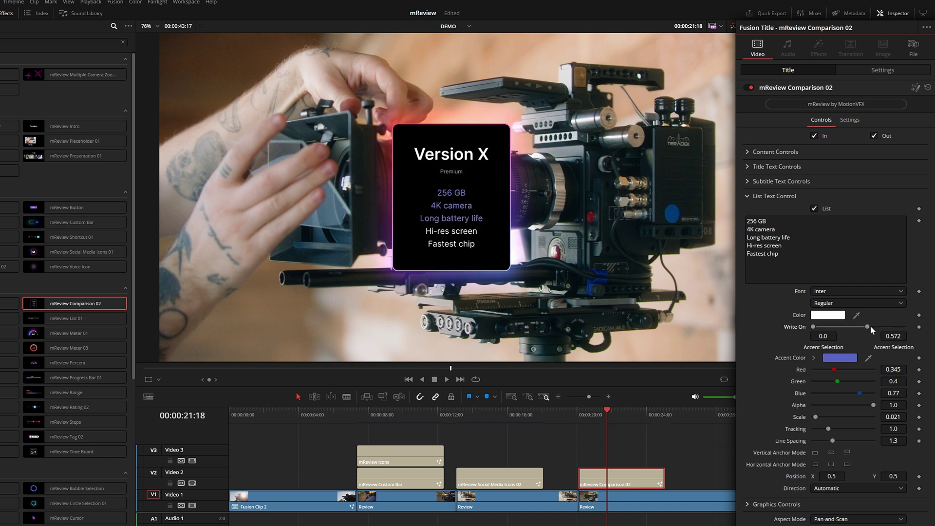
drag(862, 327, 849, 327)
double_click(792, 327)
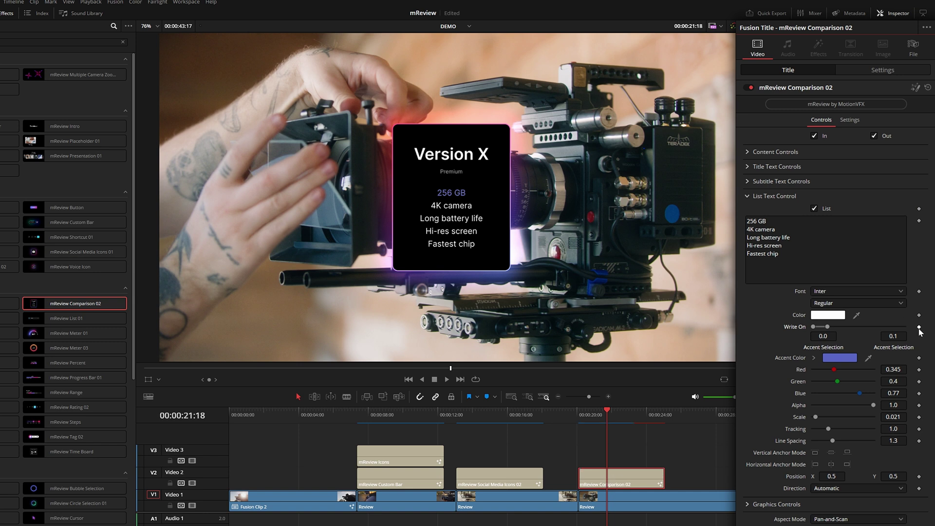
- Keyframe the list's accent selection one frame ahead, set its range to 0.106–0.272, and play back the change
key(Right)
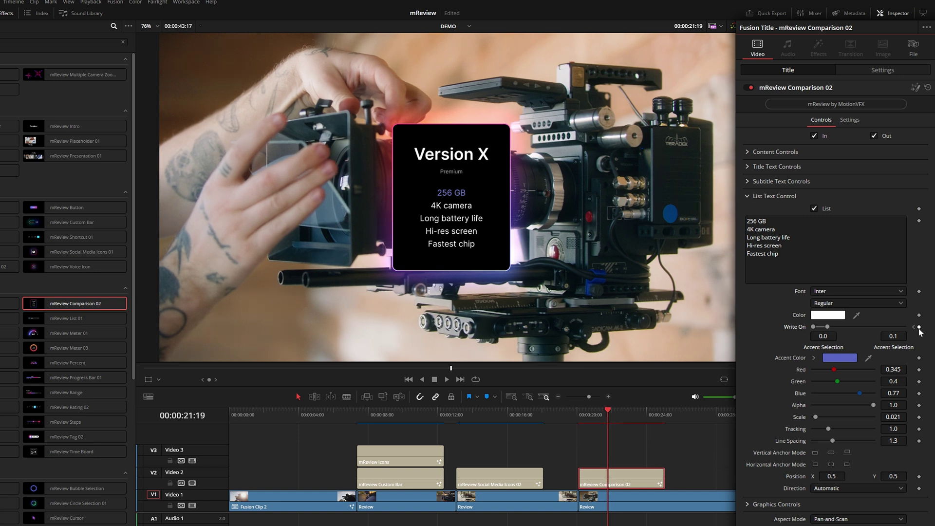
click(918, 327)
mouse_move(827, 327)
mouse_down()
mouse_move(841, 328)
mouse_move(814, 328)
mouse_move(822, 327)
mouse_up()
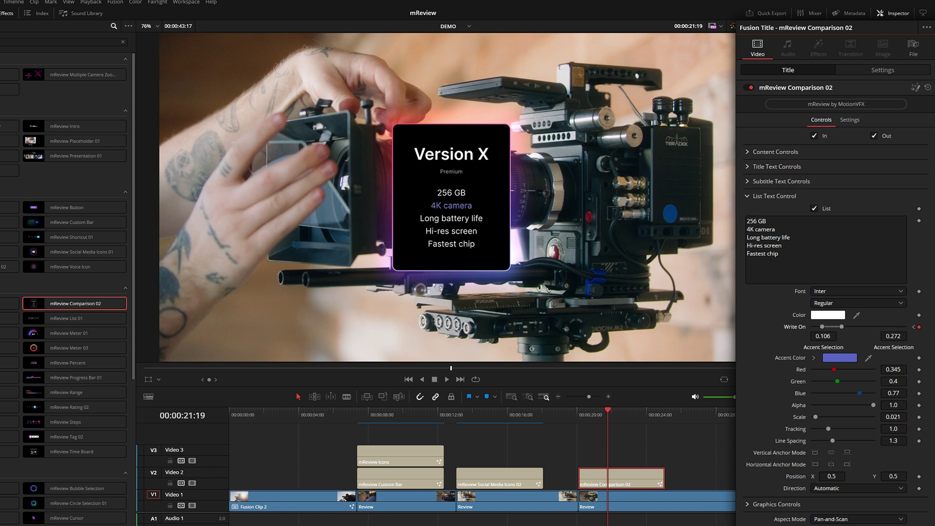
click(578, 421)
key(space)
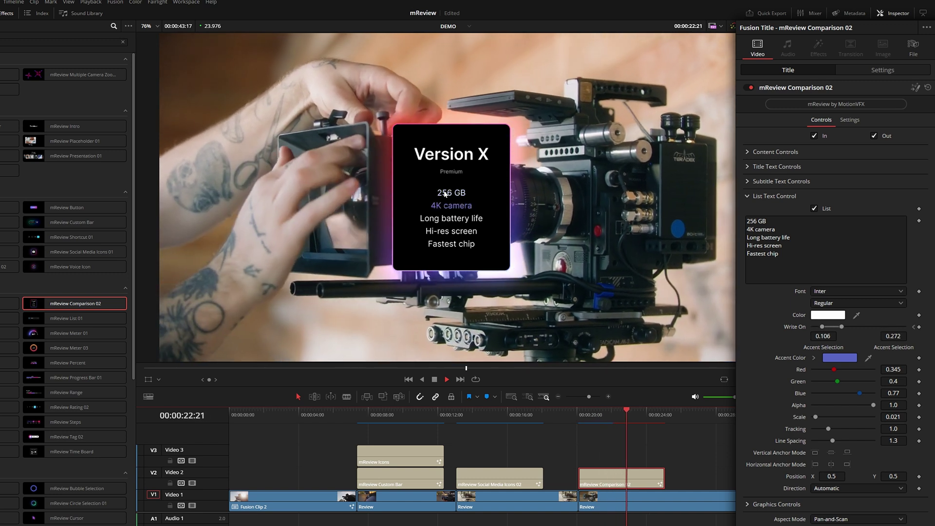
key(space)
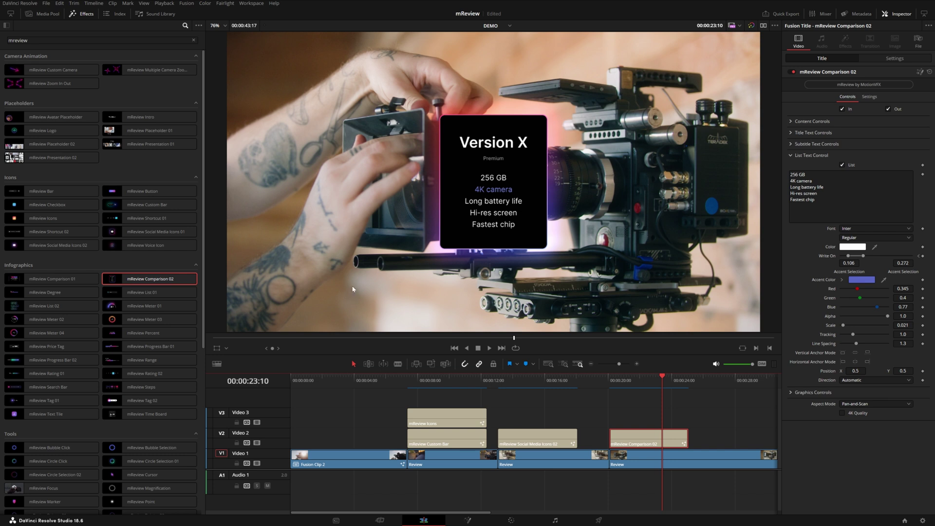
- Add the mReview Meter 02 title on Video 3 above the Comparison 02 title and look over its title and subtitle text settings
mouse_move(106, 307)
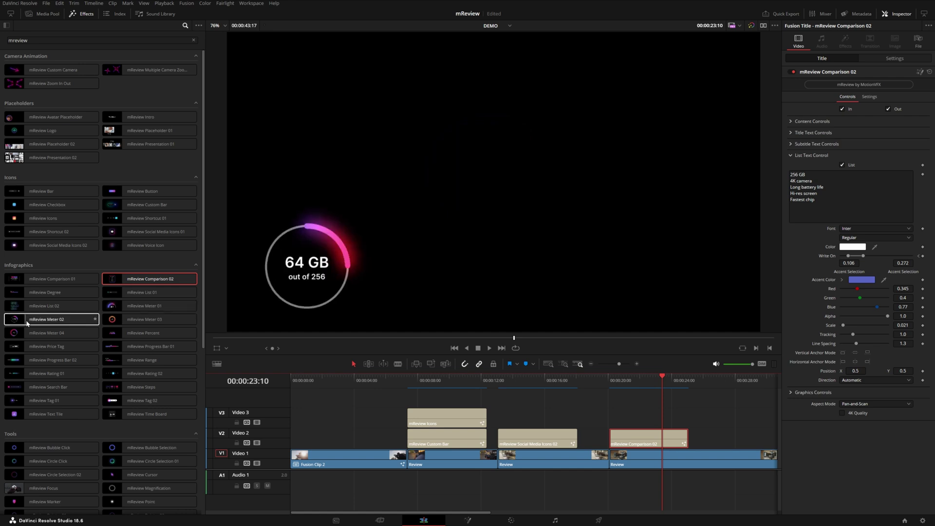
drag(30, 320, 612, 425)
click(612, 426)
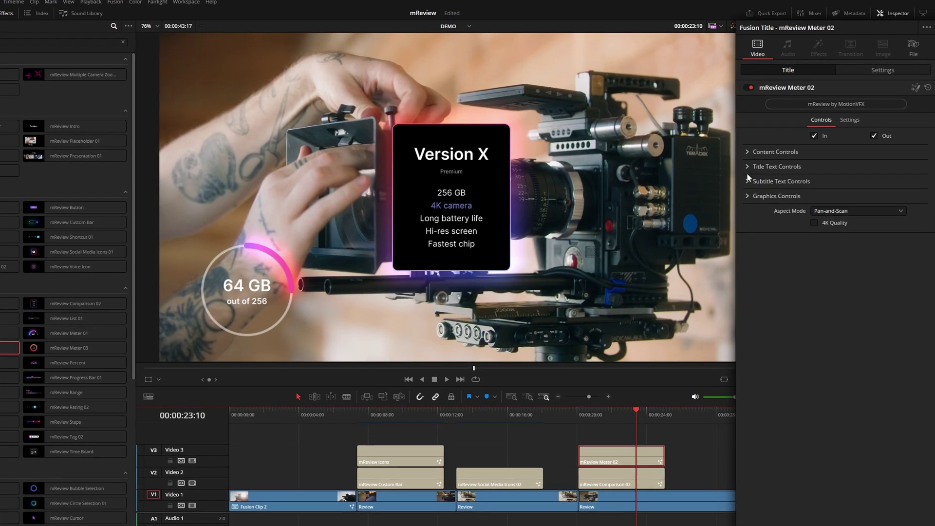
click(746, 181)
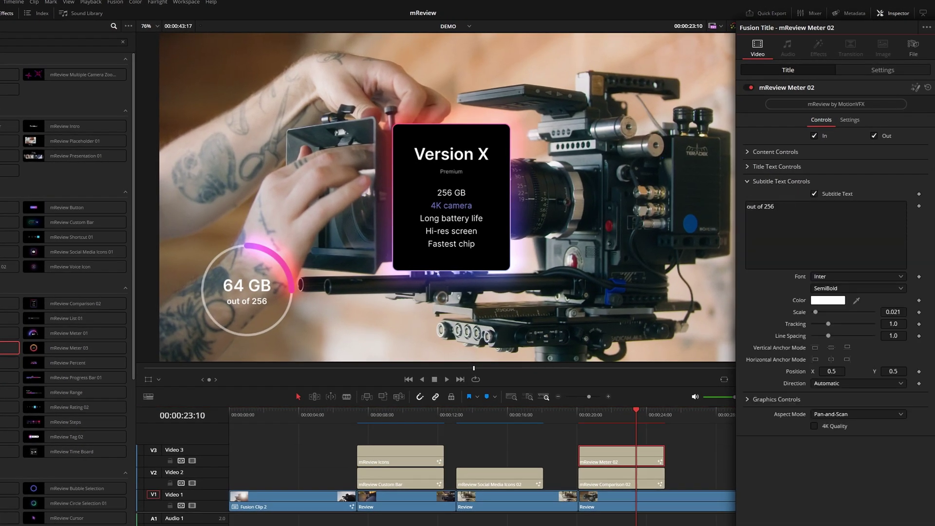
click(747, 167)
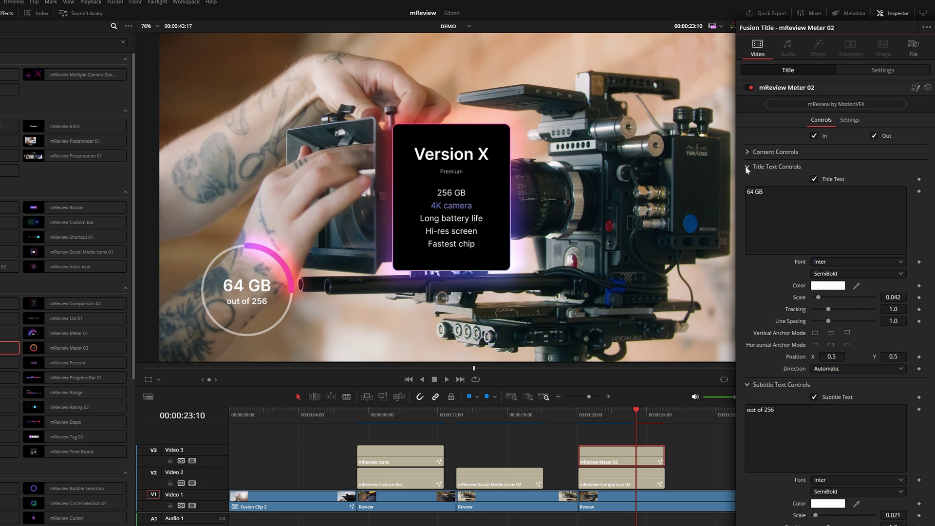
click(747, 166)
click(748, 181)
- Set the Value Select of the Meter 02 graphic to 12.5
click(747, 196)
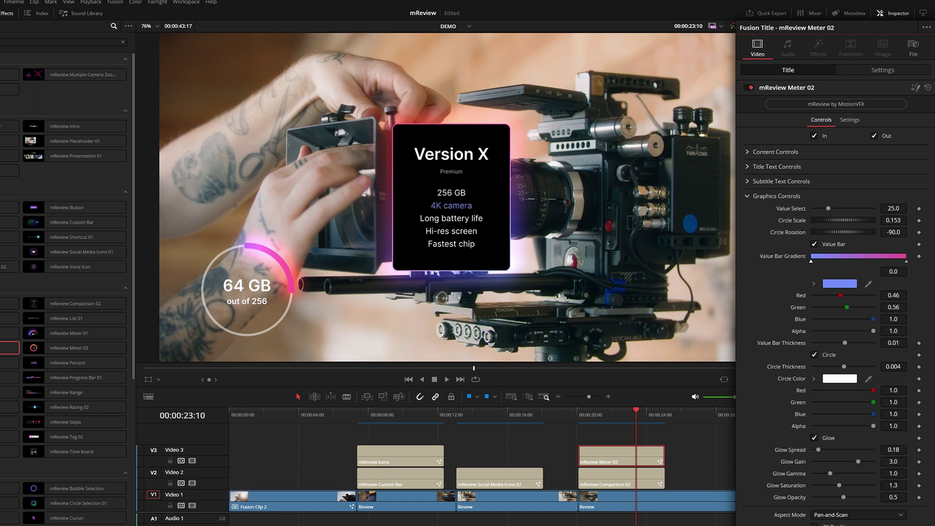
click(898, 209)
key(BackSpace)
key(BackSpace)
key(BackSpace)
key(BackSpace)
text(12.5)
key(Tab)
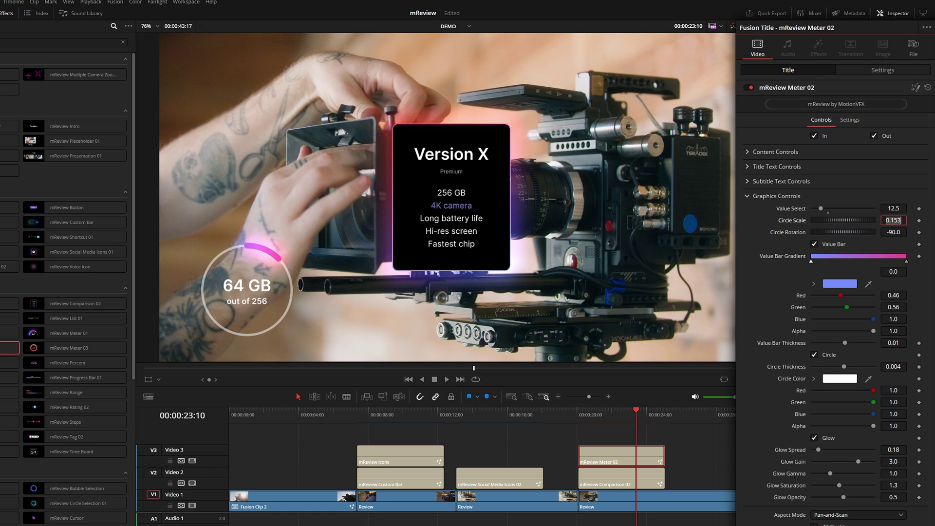
- Change the Meter 02 title text to "32 GB"
click(749, 166)
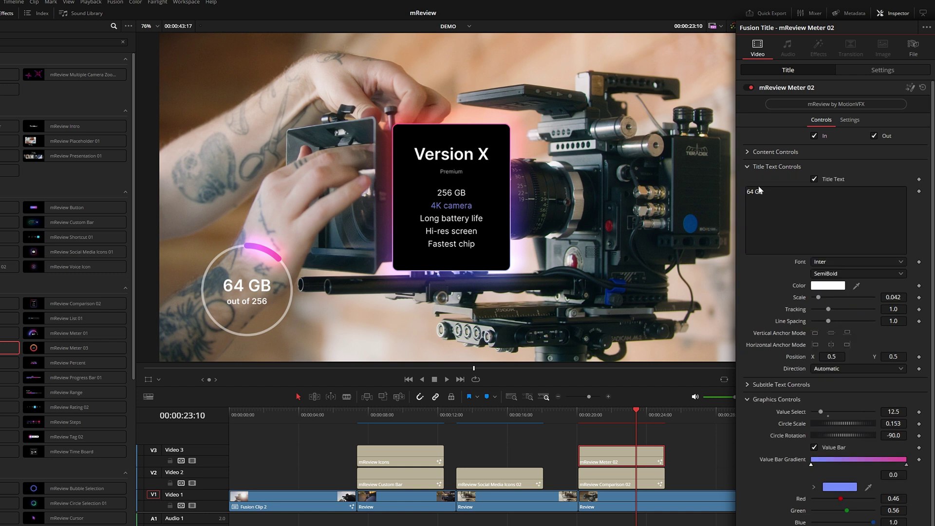
click(754, 192)
key(BackSpace)
key(BackSpace)
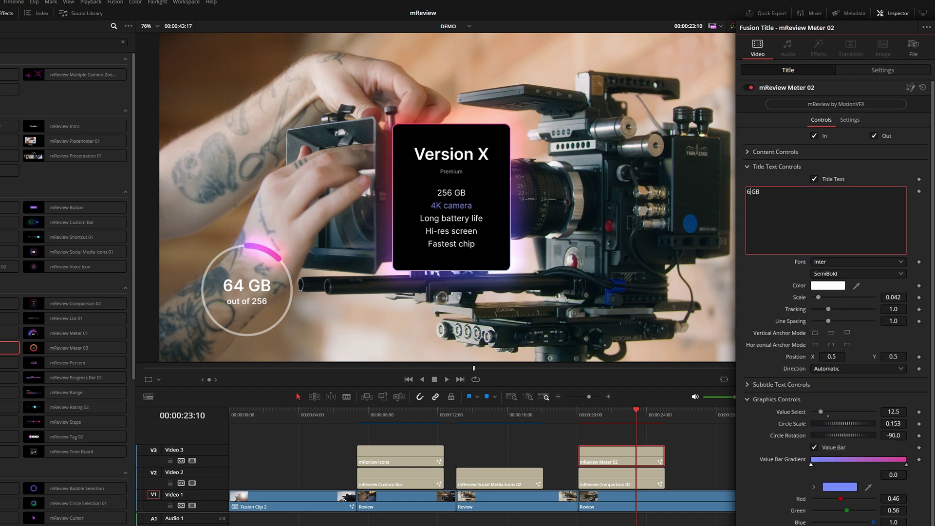
text(32)
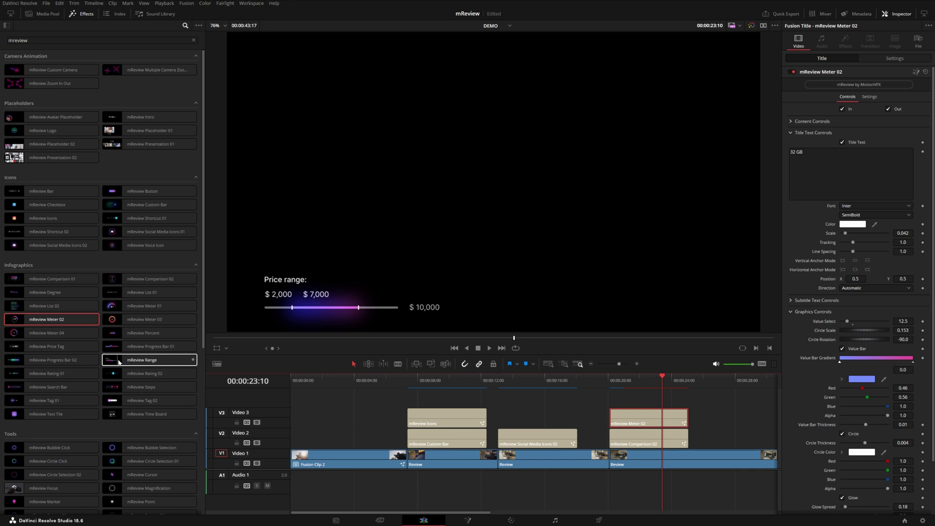
- Replace the Meter 02 title on Video 3 with mReview Range and try raising its Value 1 to 2440
drag(116, 360, 647, 418)
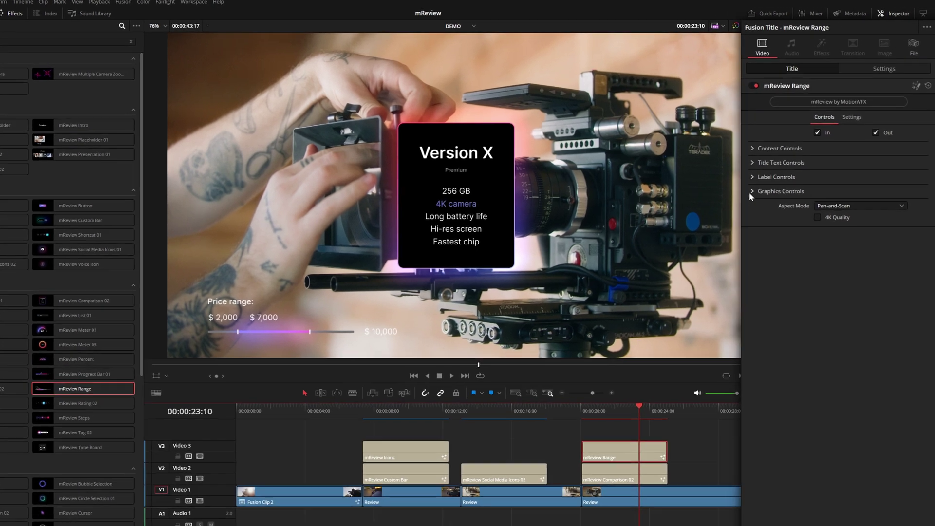
click(790, 155)
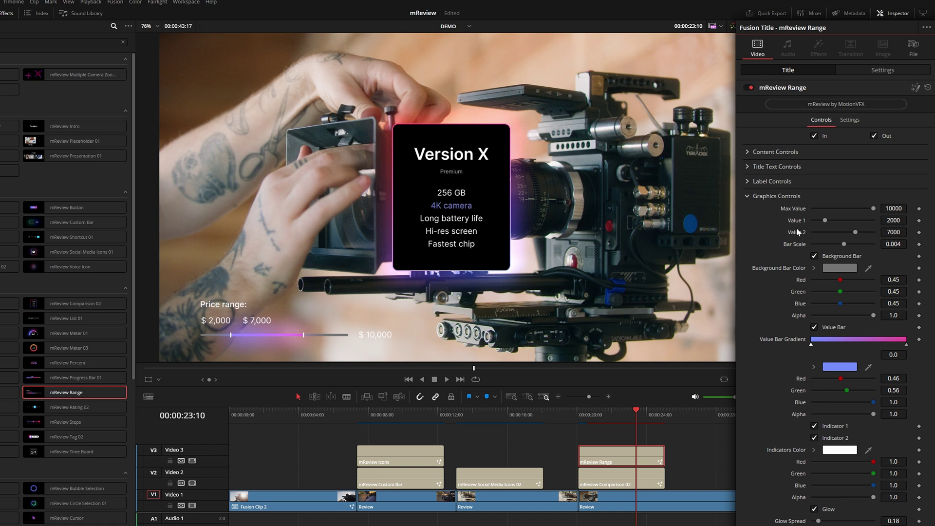
drag(824, 220, 827, 228)
- Set the price range graphic to a maximum value of 25000, with Value 1 at 1300 and Value 2 at 8000
click(893, 207)
text(25000)
key(Tab)
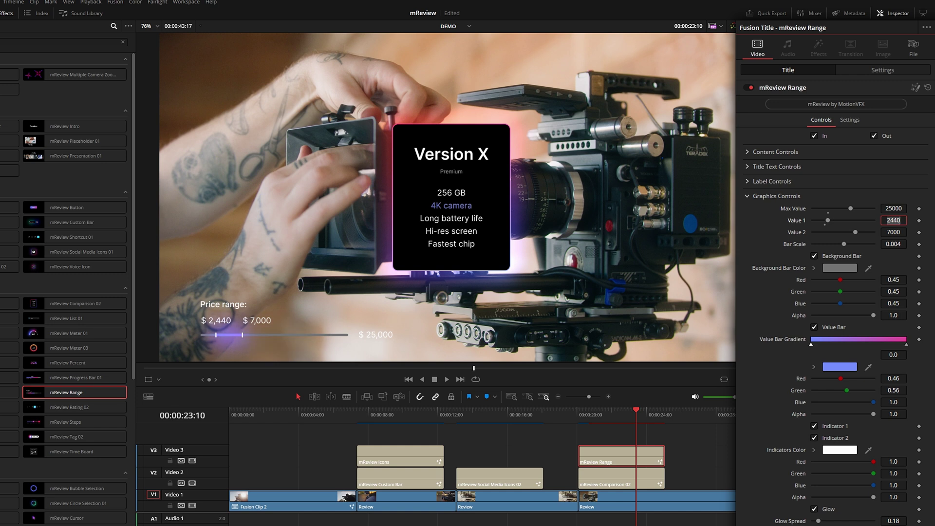
text(1300)
key(Tab)
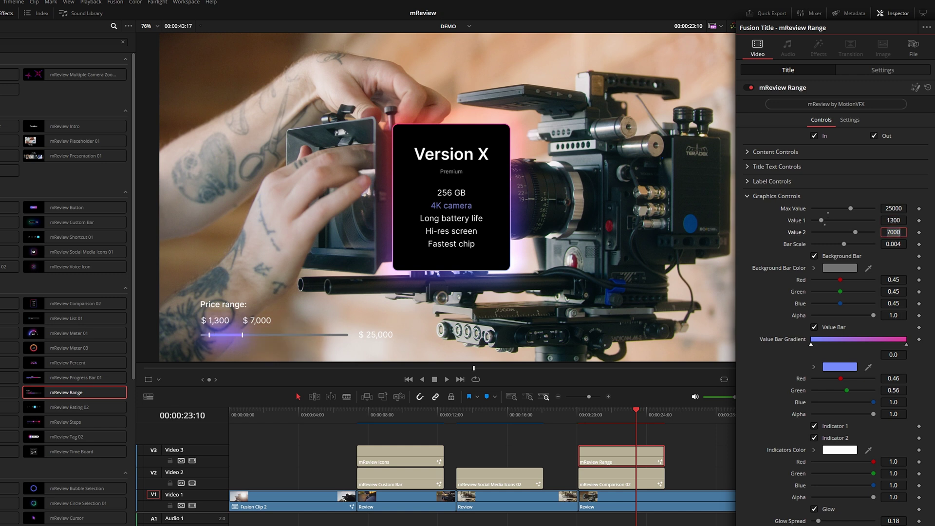
text(8000)
key(Tab)
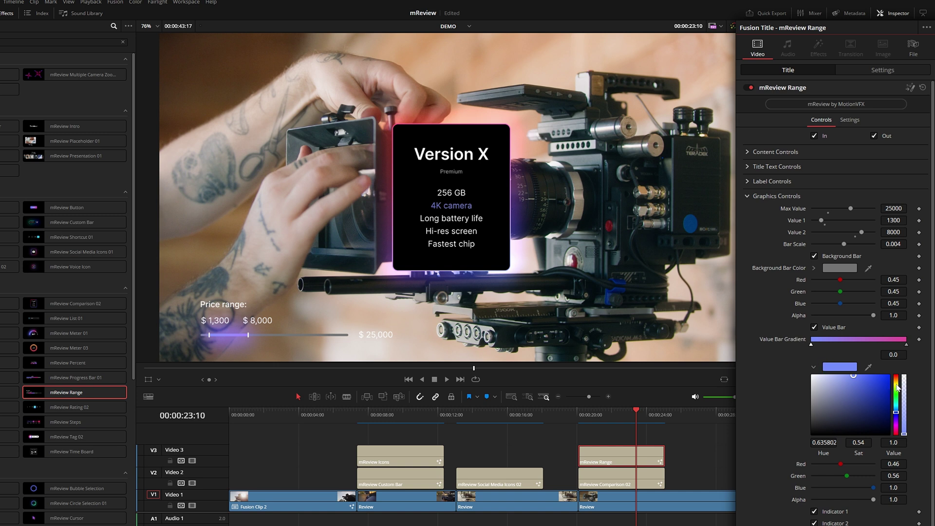
- Recolour the Range title's Value Bar gradient with a yellow start, a purple middle stop and a light-blue end
drag(895, 390, 897, 385)
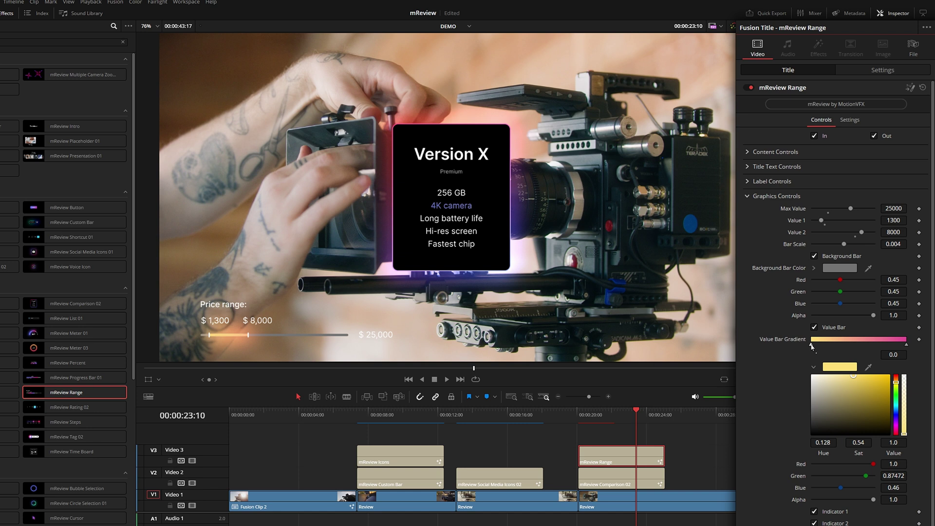
click(906, 344)
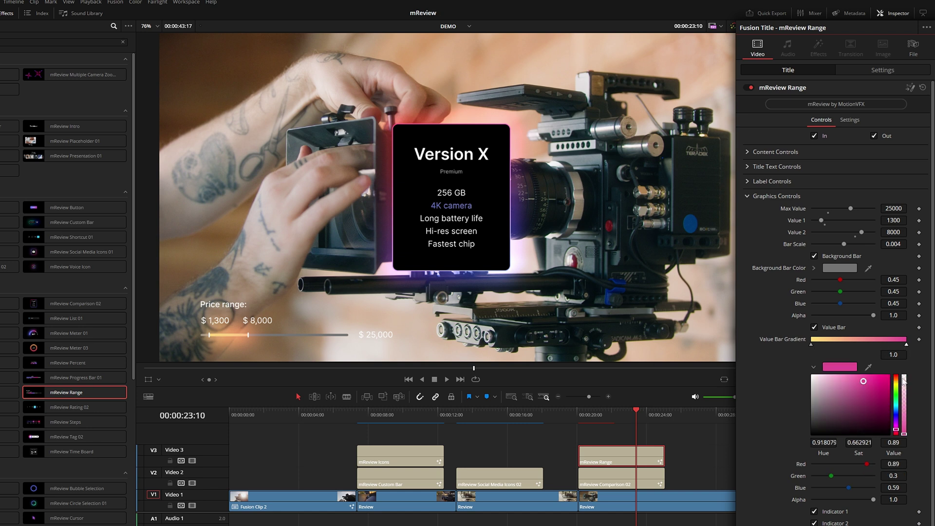
drag(896, 382, 896, 413)
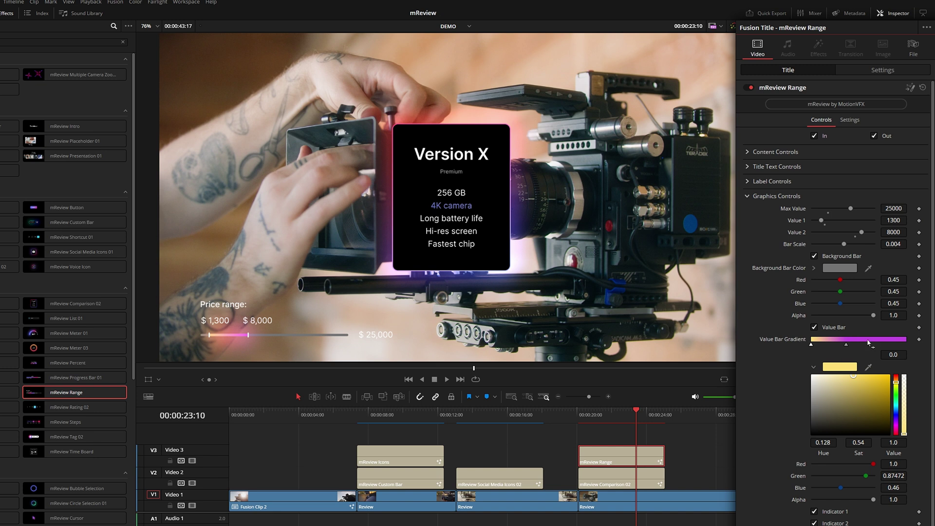
drag(868, 343, 906, 345)
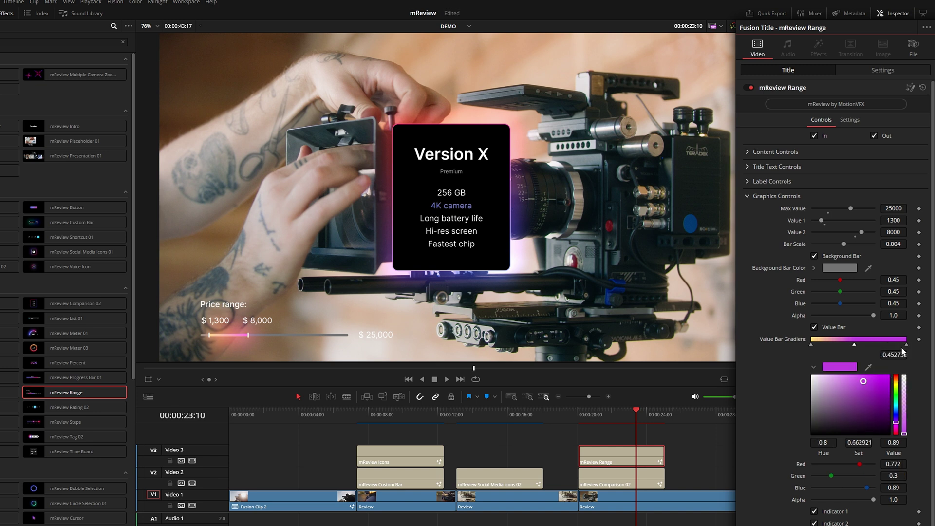
drag(895, 388, 897, 402)
- Set Value 2 of the price range graphic to 20000
click(863, 233)
drag(861, 233, 880, 232)
double_click(893, 232)
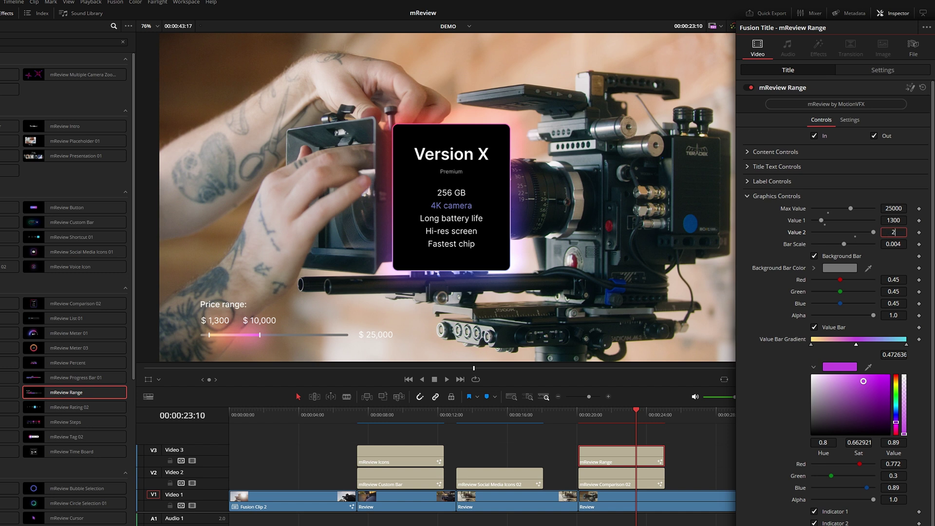
text(20000)
key(Tab)
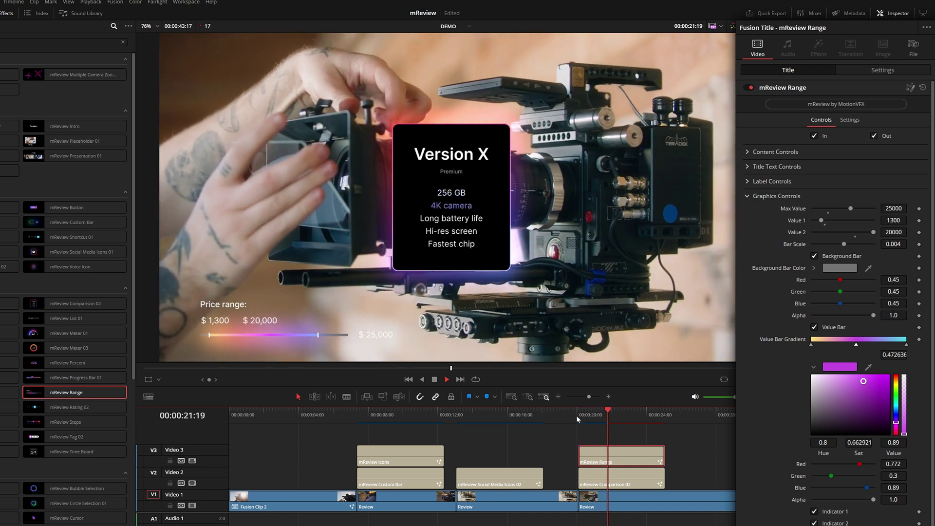
- Turn off the Range title's In and Out animations, check its start on the timeline, and turn only In back on
click(814, 136)
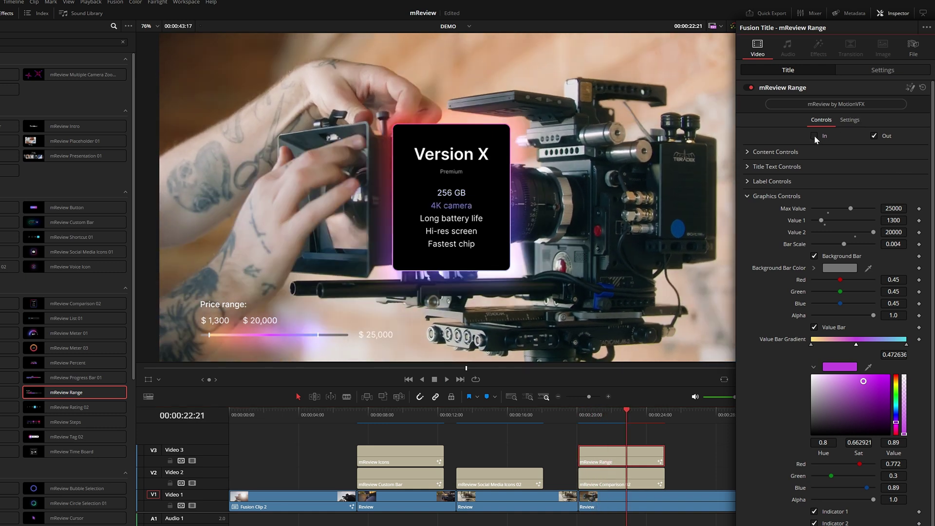
click(874, 136)
click(579, 418)
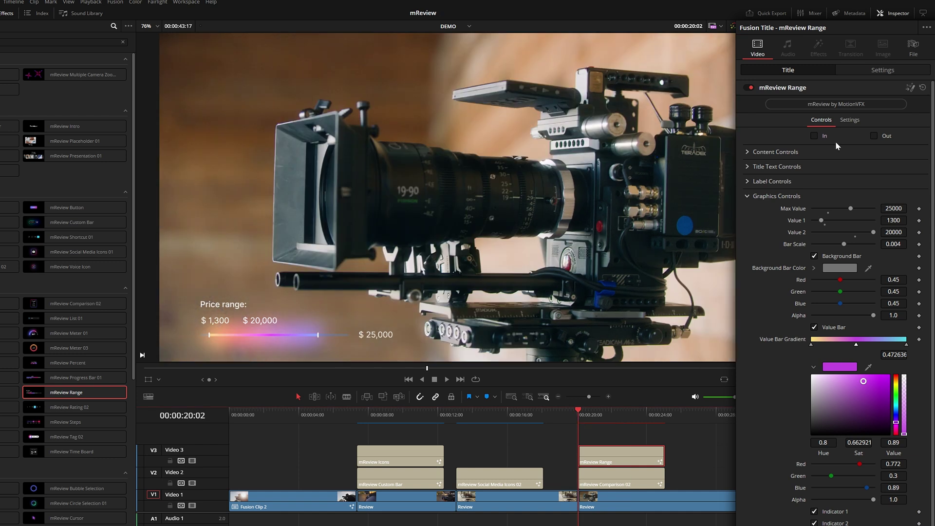
click(814, 136)
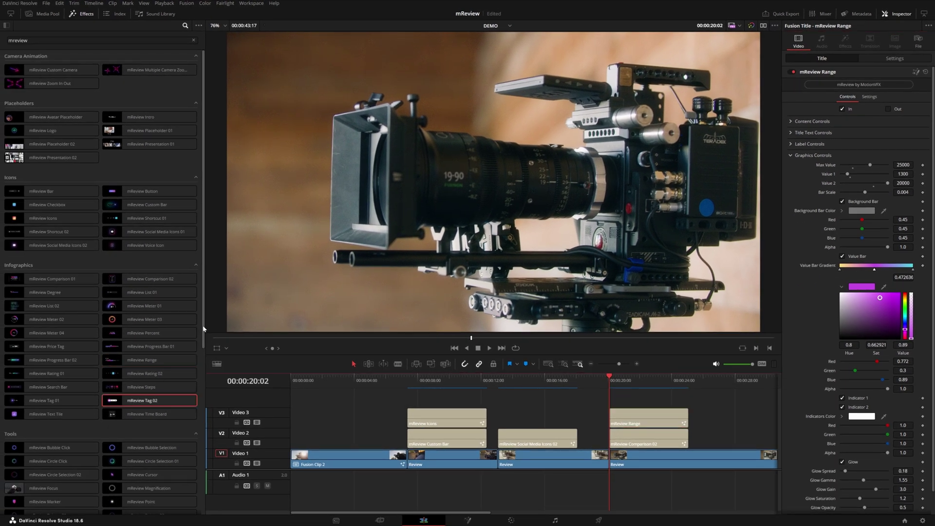
- Add the mReview Bubble Selection title to Video 2 after Comparison 02 and play it back
scroll(146, 312, down, 3)
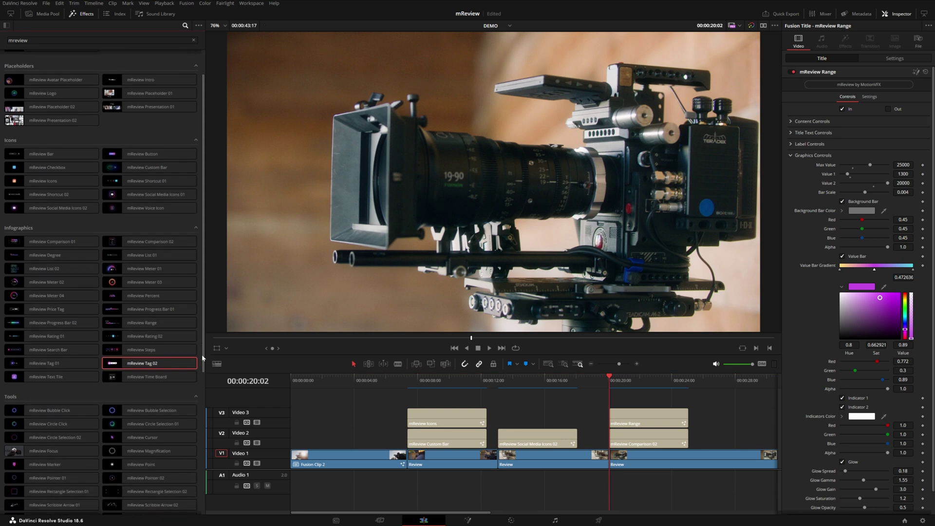
click(110, 293)
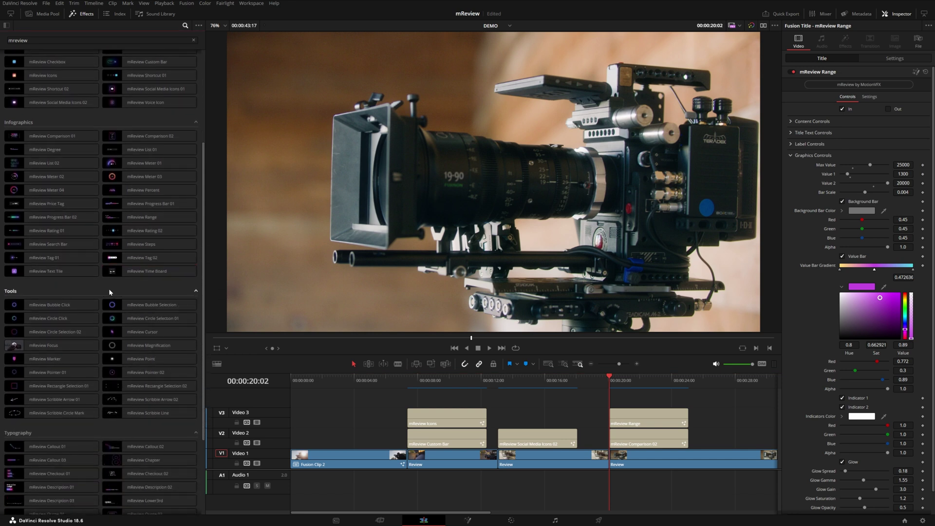
mouse_move(123, 307)
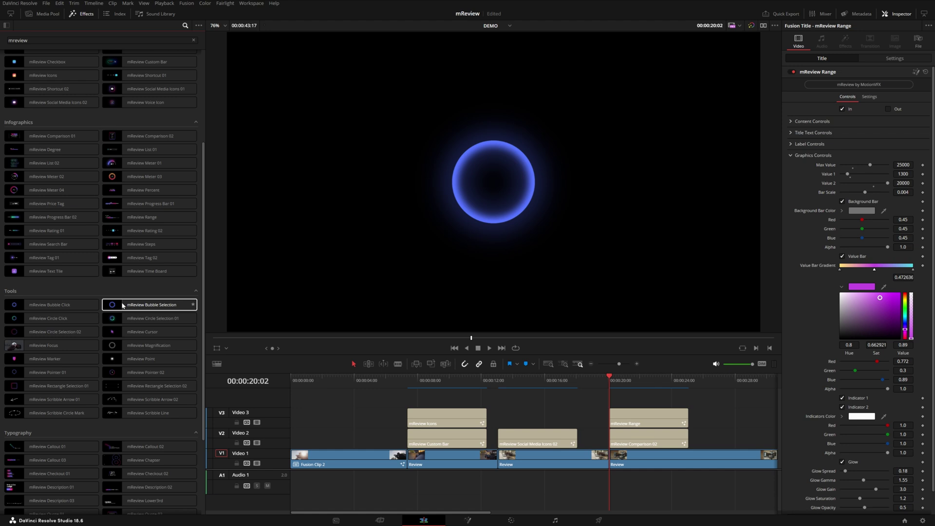
drag(123, 306, 697, 436)
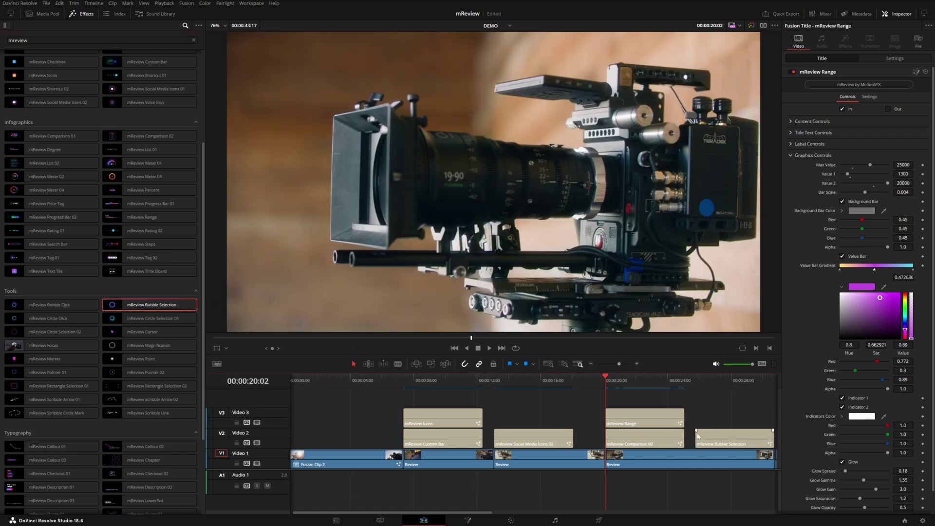
scroll(697, 436, right, 5)
click(499, 383)
key(space)
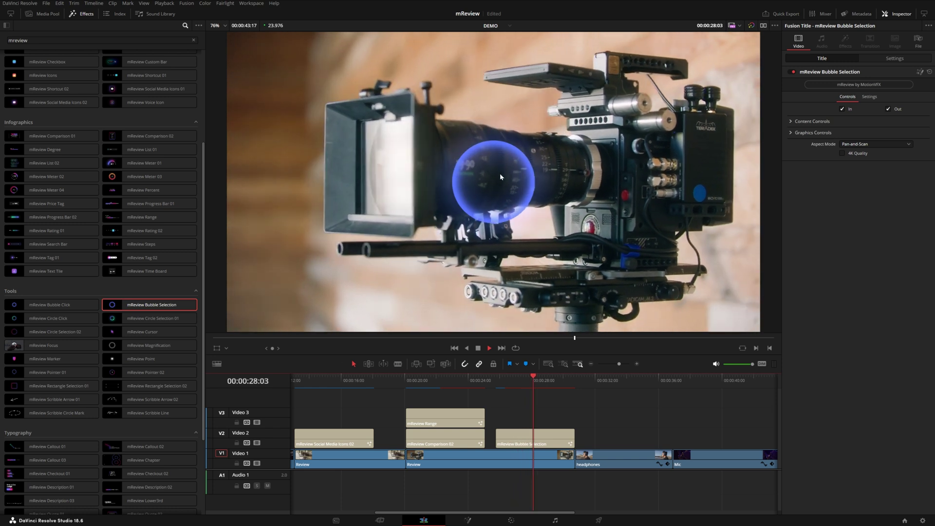
key(space)
- Try shifting the Bubble Selection's horizontal content position, and delete the title from Video 2
click(789, 121)
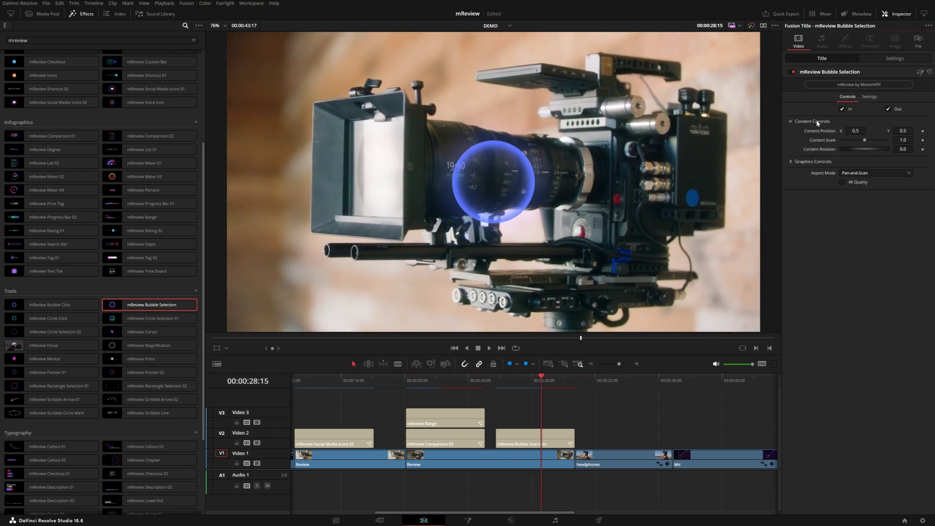
drag(848, 133, 872, 134)
click(501, 436)
key(Delete)
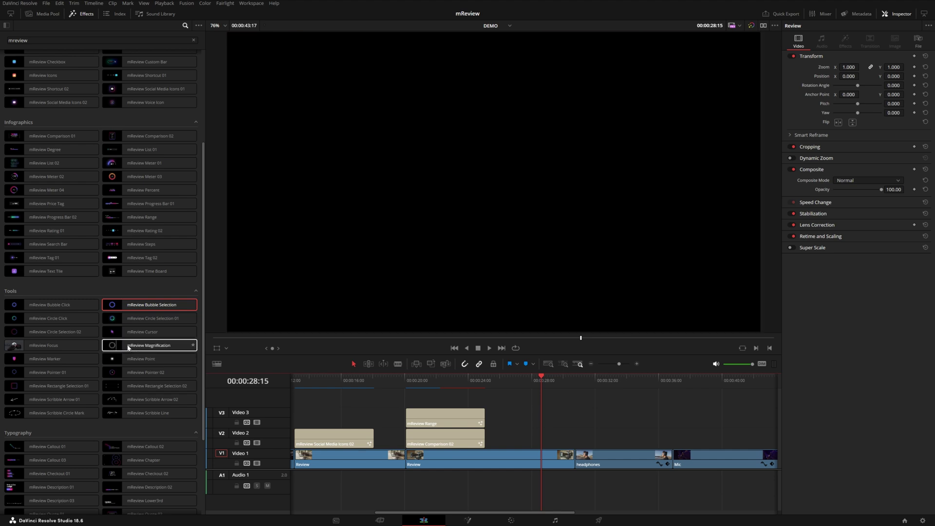
- Add the mReview Magnification title to Video 2 over the end of the camera clip and play it back
drag(116, 347, 499, 434)
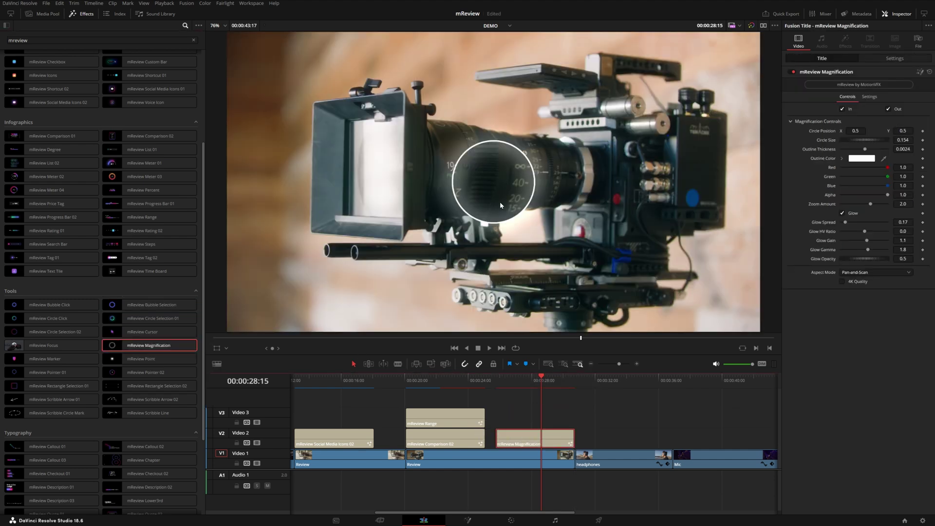
click(496, 380)
key(space)
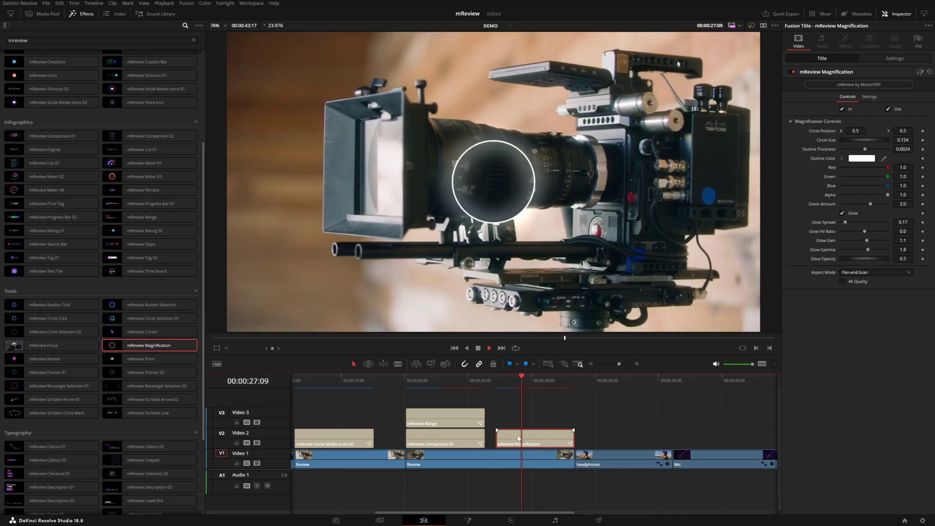
key(space)
- Set the magnifier's circle size to 0.222, outline thickness to 0.0014, position to 0.657, 0.537 and zoom amount to 1.533, and preview it
drag(902, 140, 931, 140)
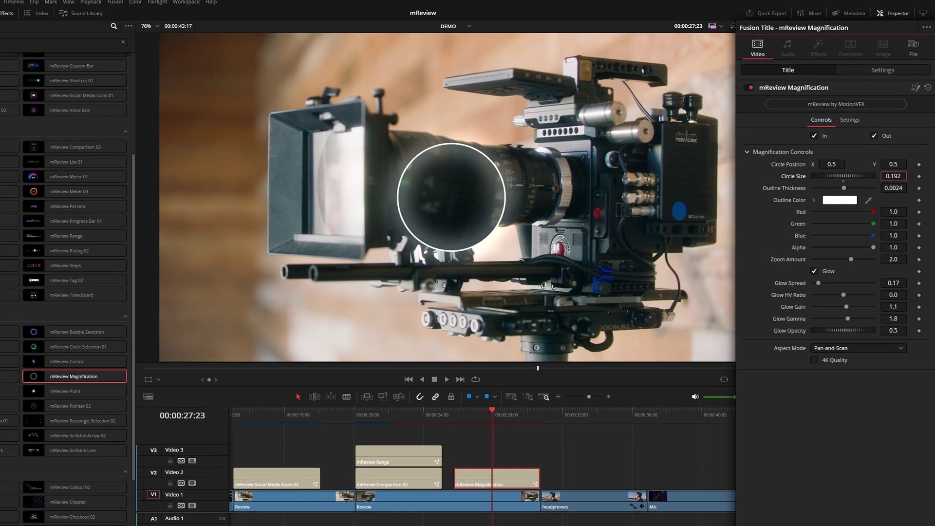
drag(894, 176, 884, 188)
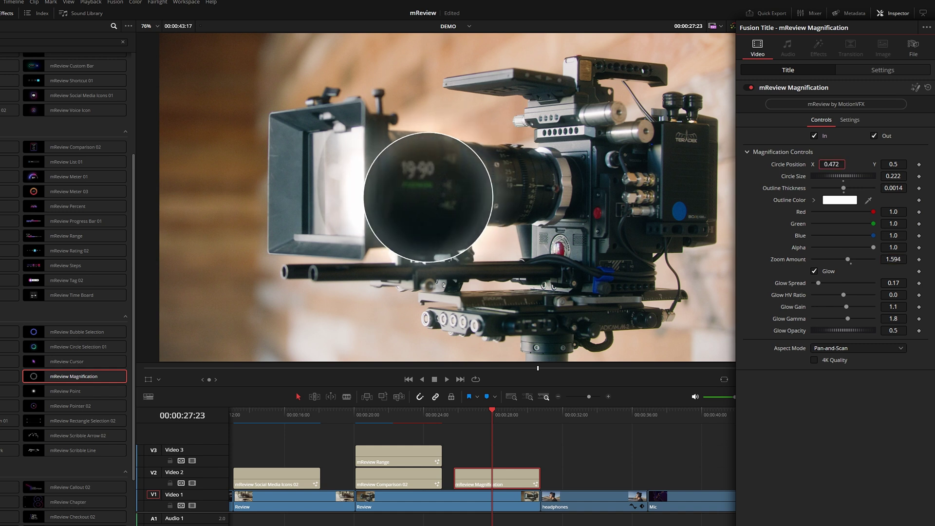
mouse_move(831, 165)
mouse_down()
mouse_move(912, 164)
mouse_move(835, 165)
mouse_move(849, 165)
mouse_up()
drag(892, 260, 879, 260)
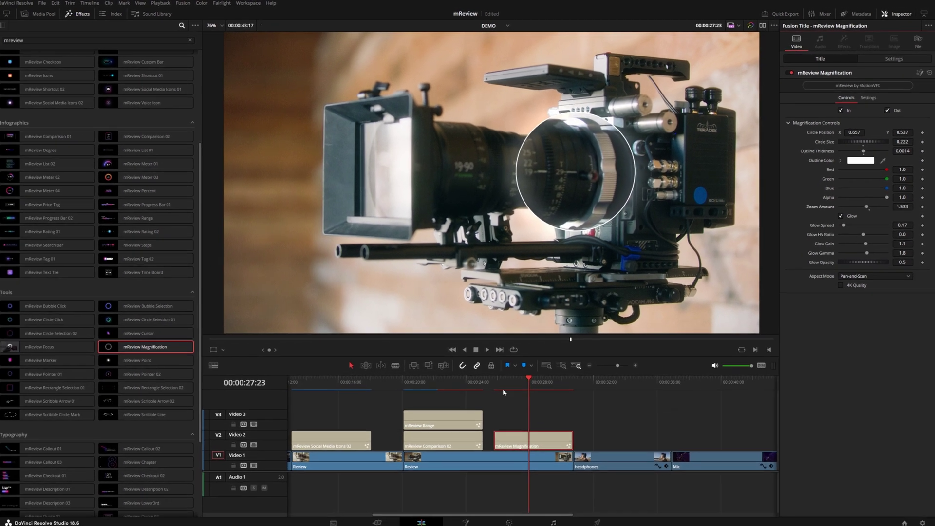
click(495, 383)
key(space)
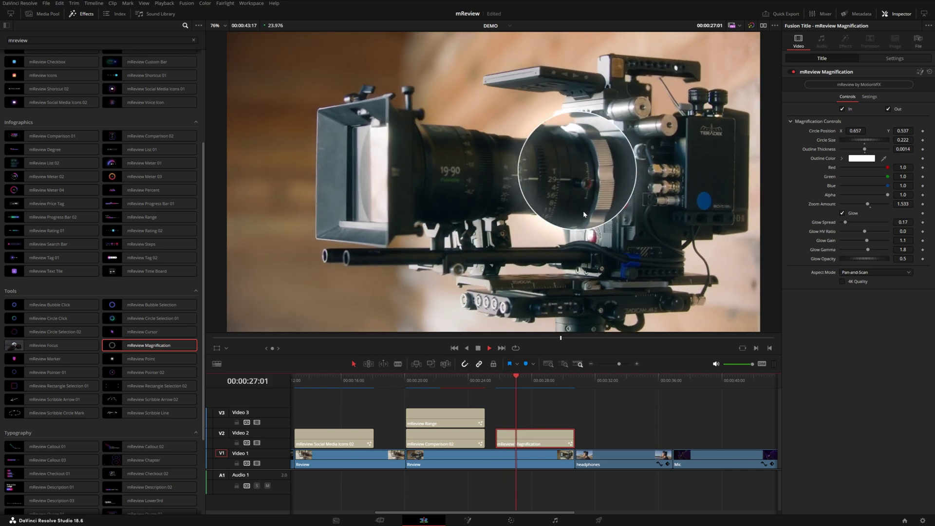
key(space)
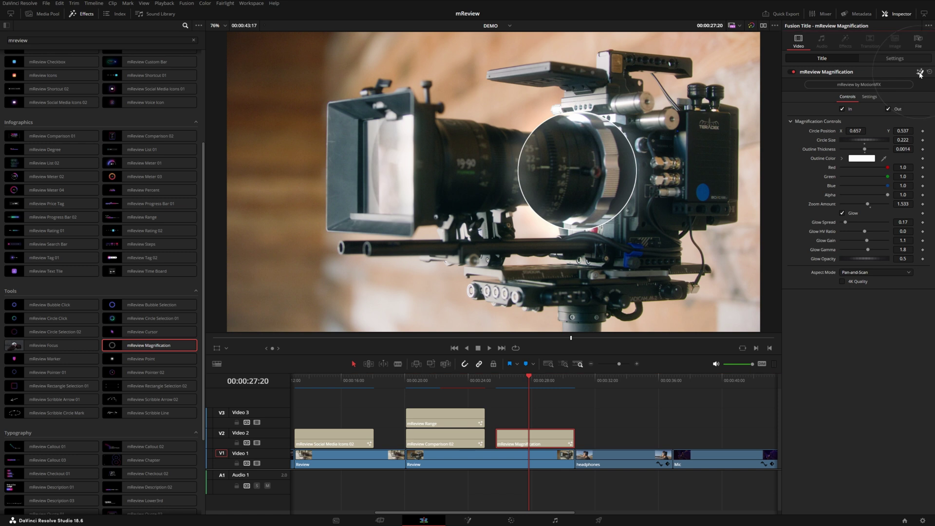
- Open the Magnification title in Fusion and insert a Tracker node between mReview_Magnification and MediaOut1
key(shift+5)
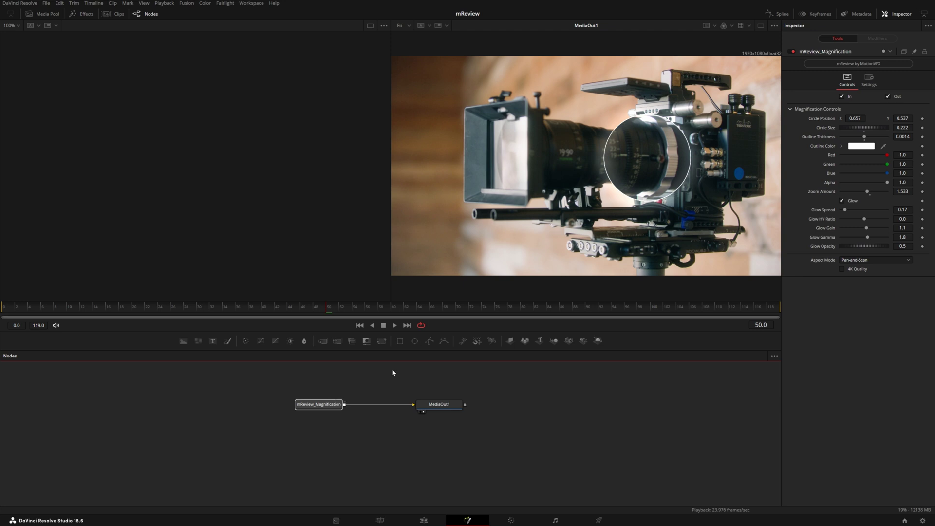
drag(338, 407, 247, 407)
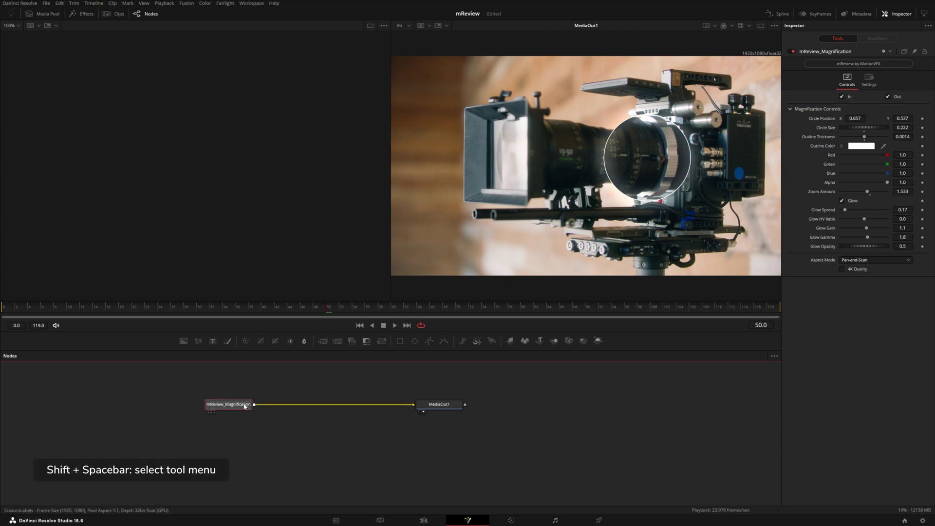
key(shift+space)
text(Tracker)
key(Return)
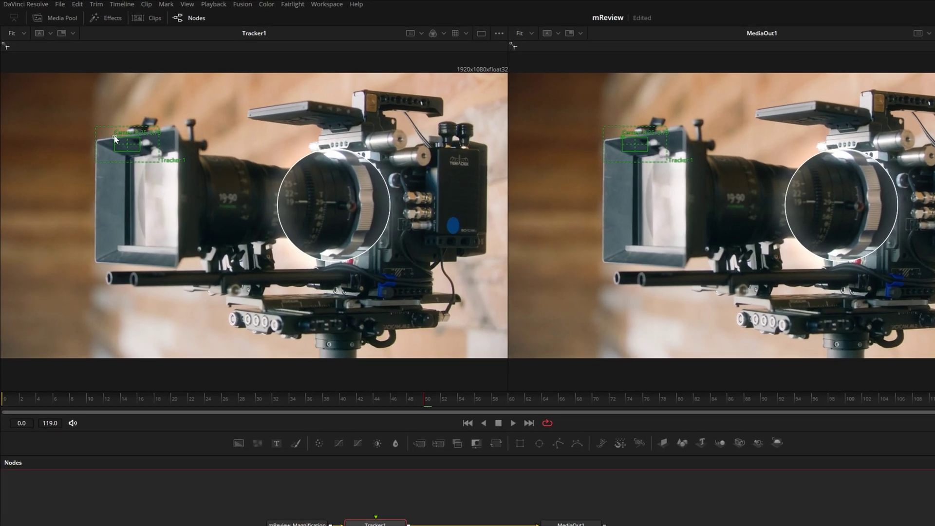
- Place the tracker pattern on the lens detail inside the magnifier circle and track it forward and backward from frame 50
drag(96, 107, 91, 104)
drag(119, 136, 347, 202)
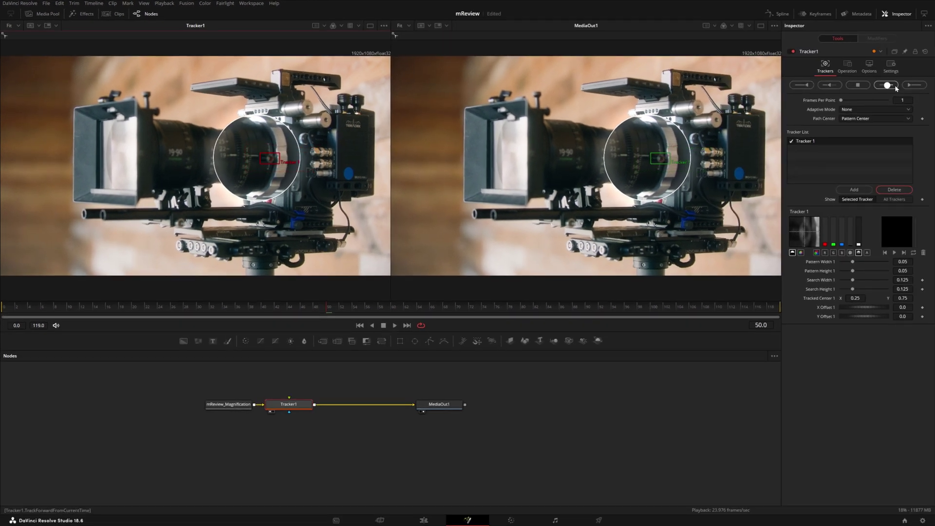
click(887, 85)
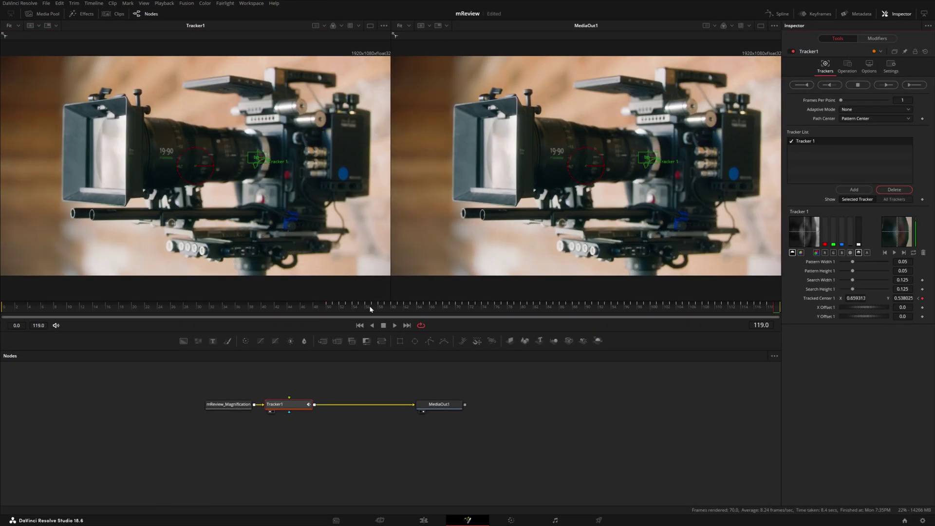
click(328, 310)
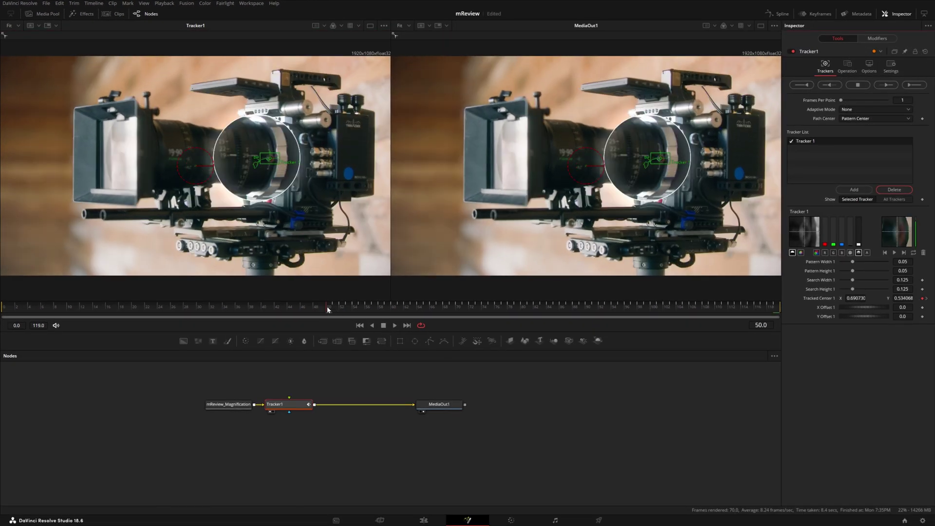
click(829, 86)
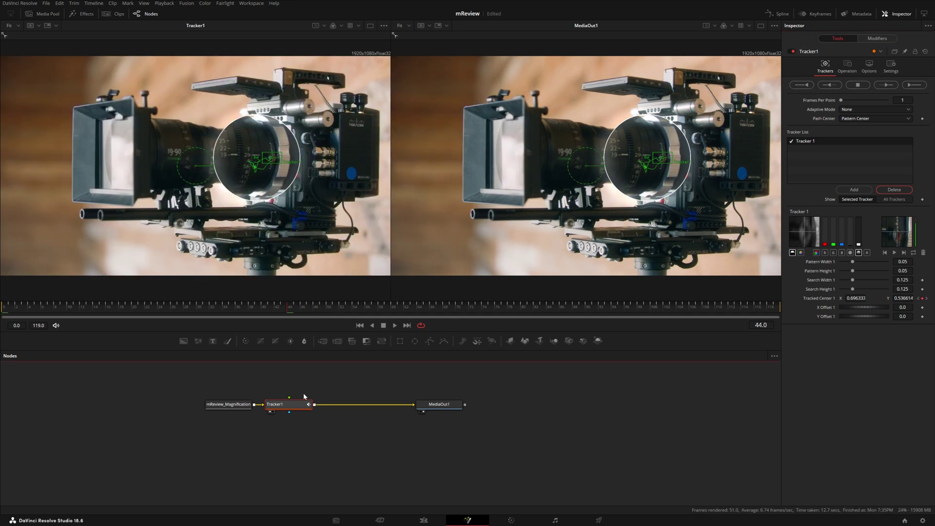
- Connect the Magnification node's Circle Position to the position of Tracker1Tracker1Path and play back the result
click(228, 406)
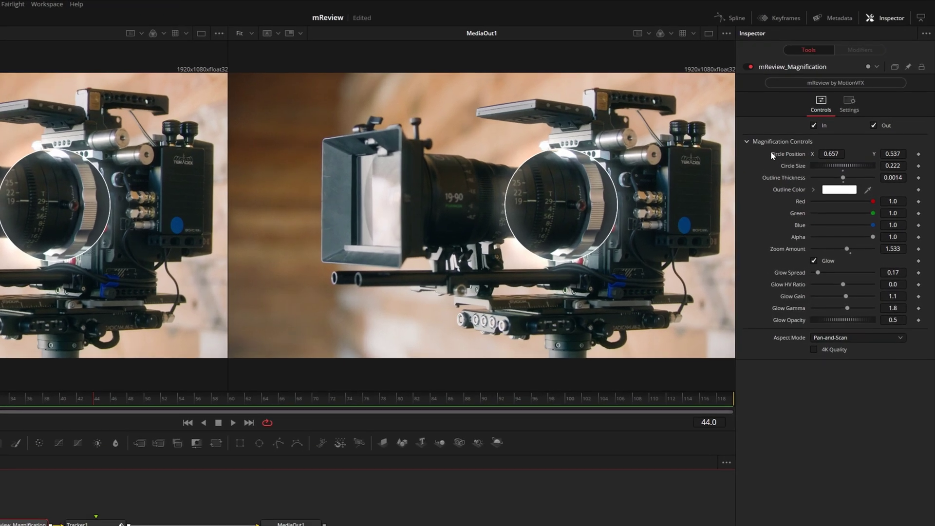
right_click(794, 157)
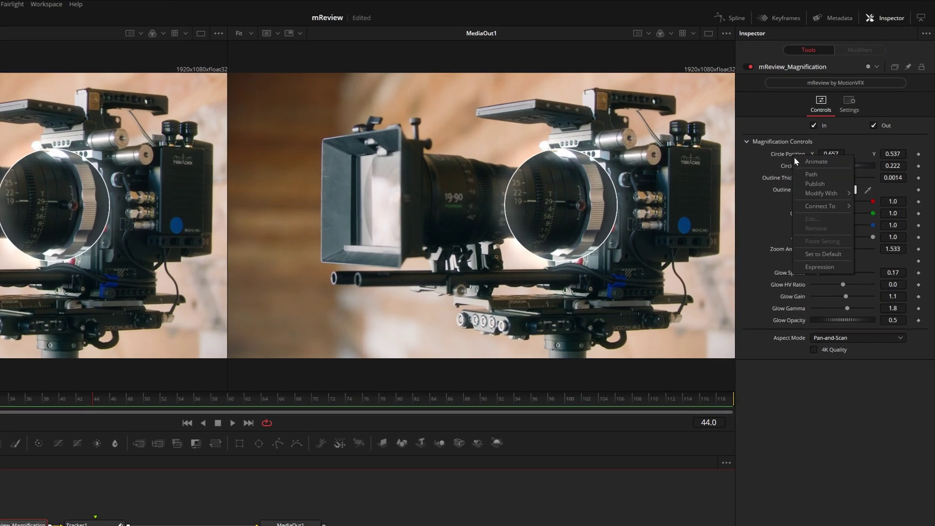
mouse_move(808, 208)
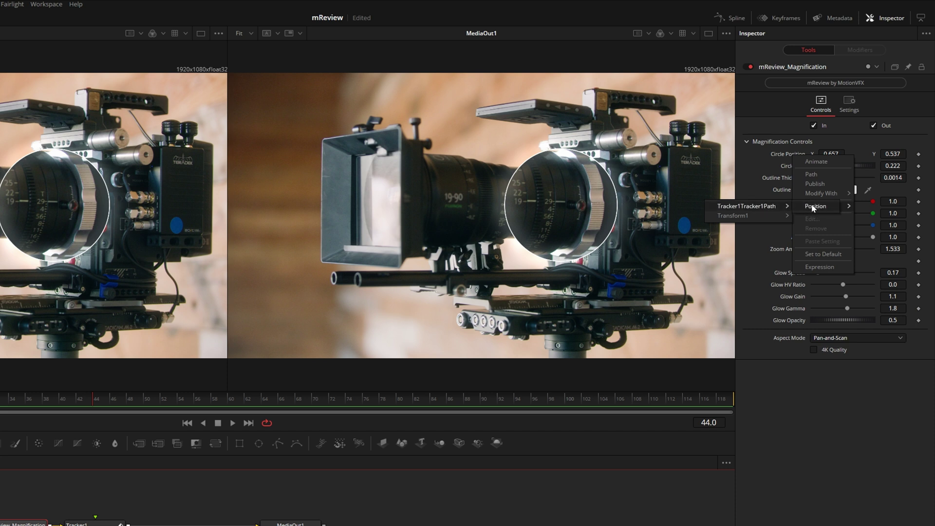
click(812, 208)
click(666, 474)
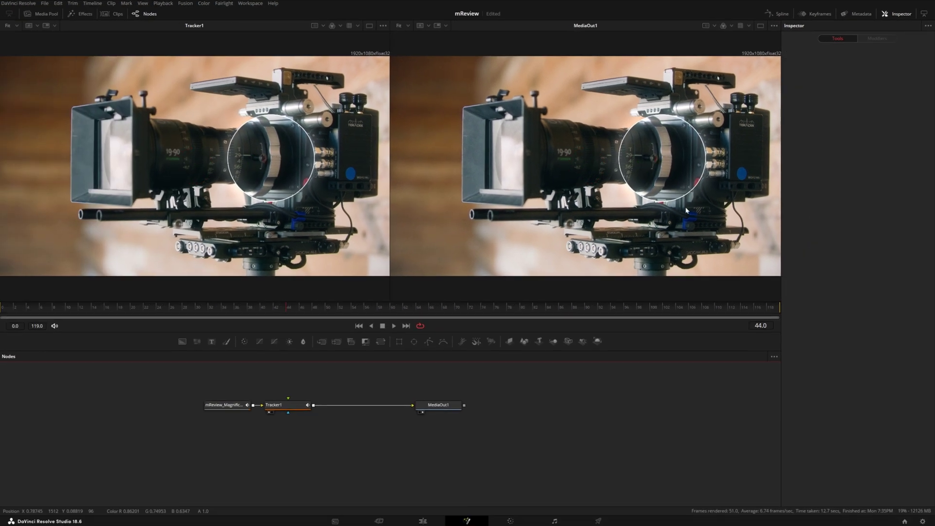
key(space)
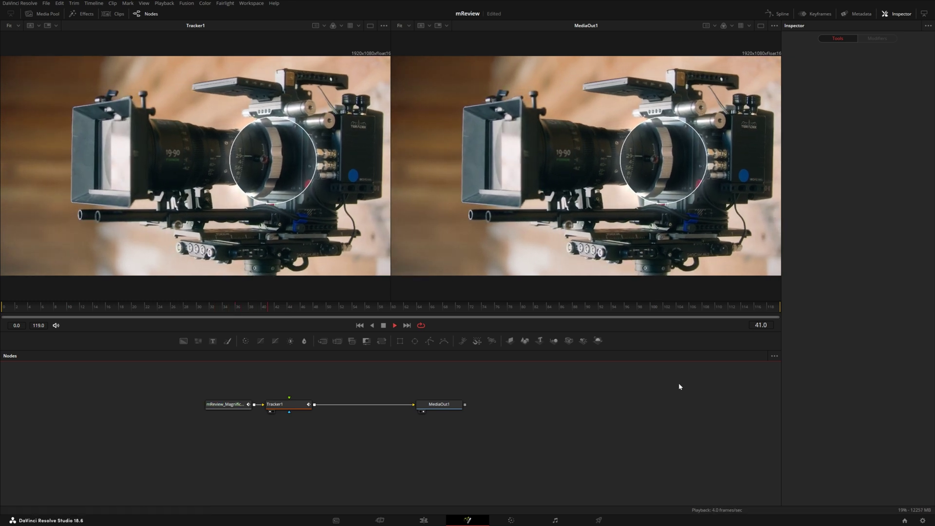
key(space)
- Return to the Edit page and preview the mReview Scribble Arrow 01 and Scribble Arrow 02 titles
click(425, 520)
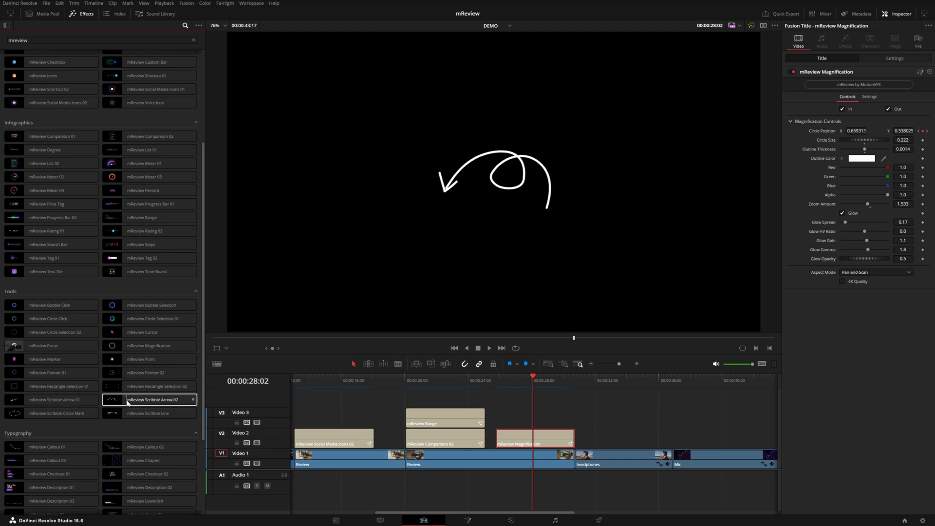
click(129, 402)
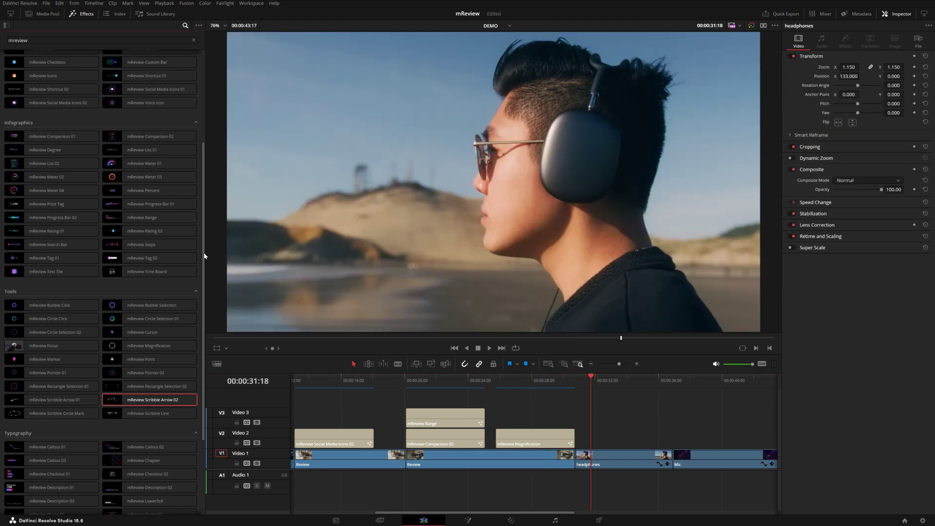
- Add the mReview Chapter title on Video 3 at the start of the headphones clip and play it back
scroll(205, 256, down, 5)
click(16, 335)
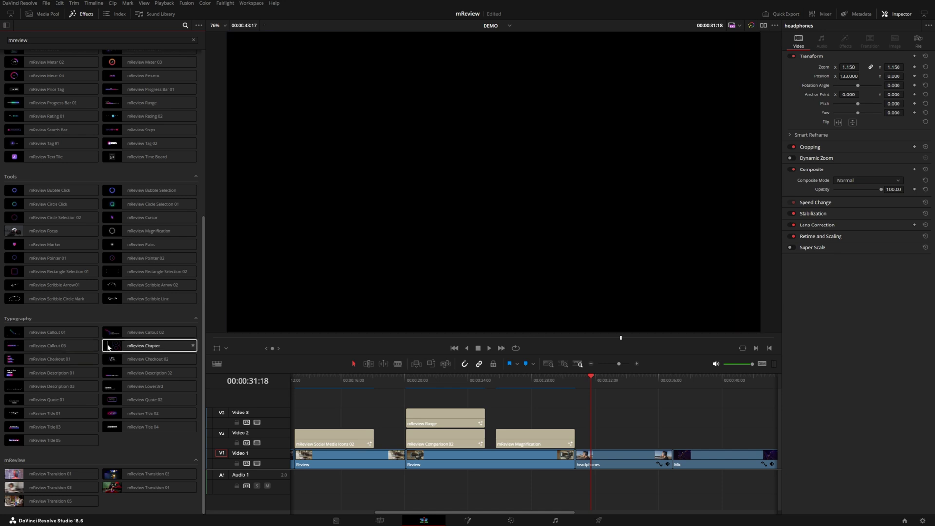
drag(112, 346, 600, 423)
drag(585, 383, 575, 385)
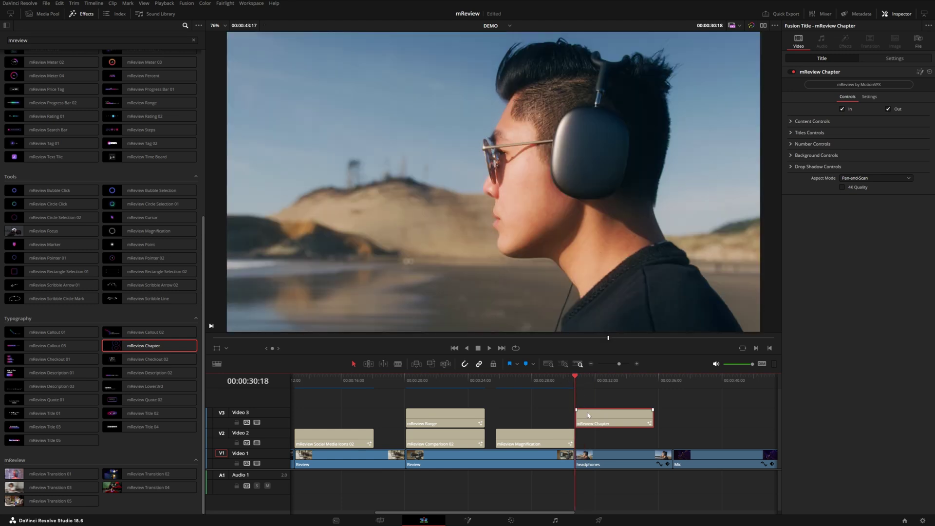
key(space)
key(space)
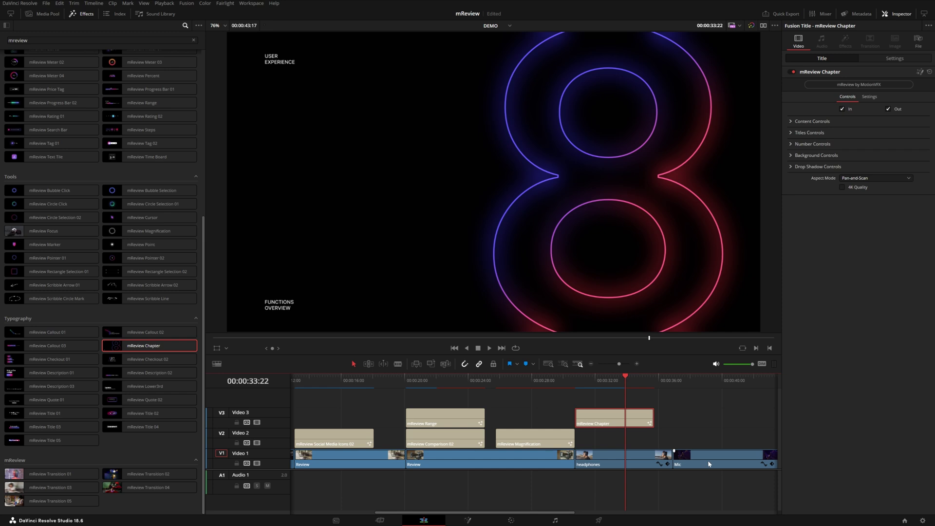
- Slide the Mic clip earlier beneath the mReview Chapter title and turn off the title's background
drag(708, 464, 649, 464)
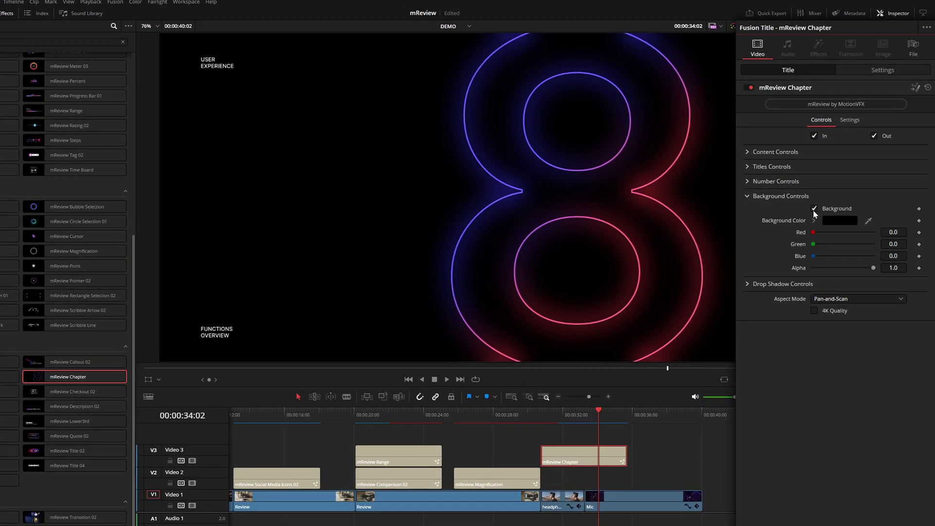
click(813, 207)
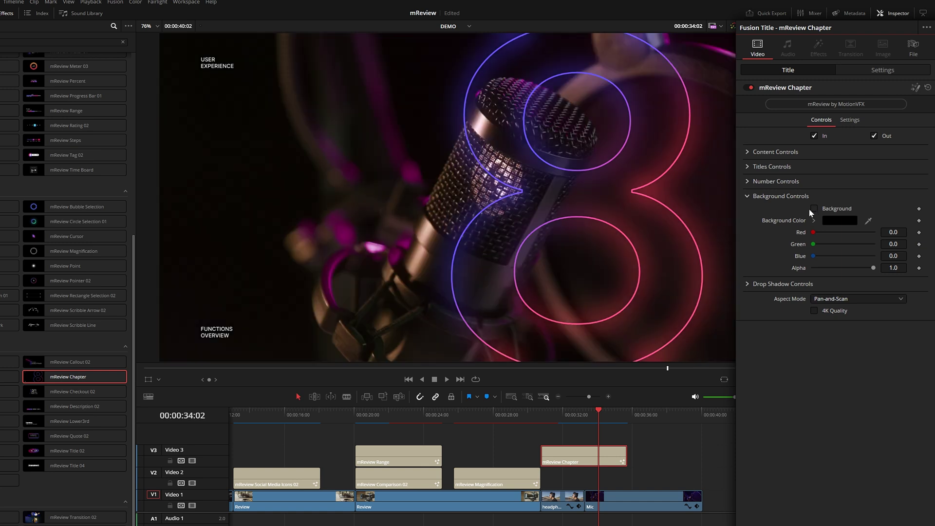
click(556, 420)
key(space)
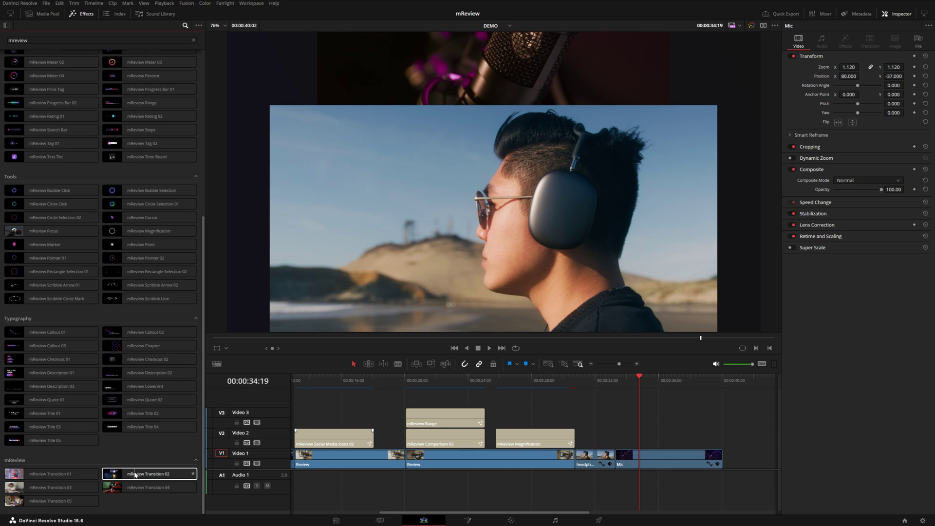
- Apply mReview Transition 02 at the cut between the headphones and Mic clips and play it back
drag(136, 474, 612, 454)
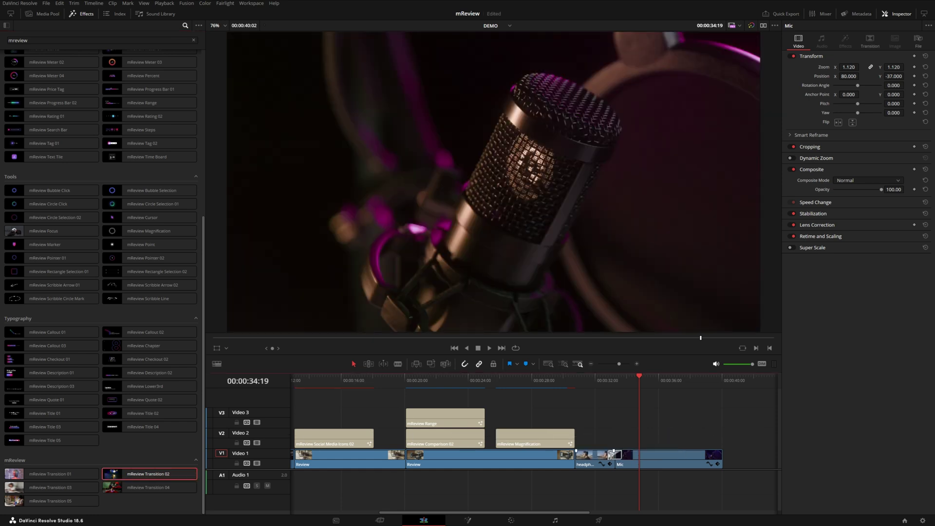
click(612, 454)
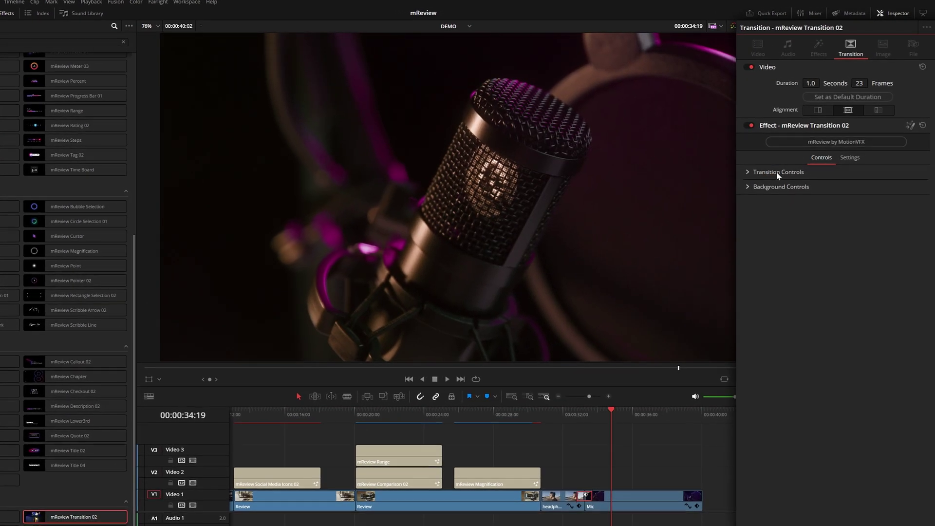
click(776, 171)
click(571, 417)
key(space)
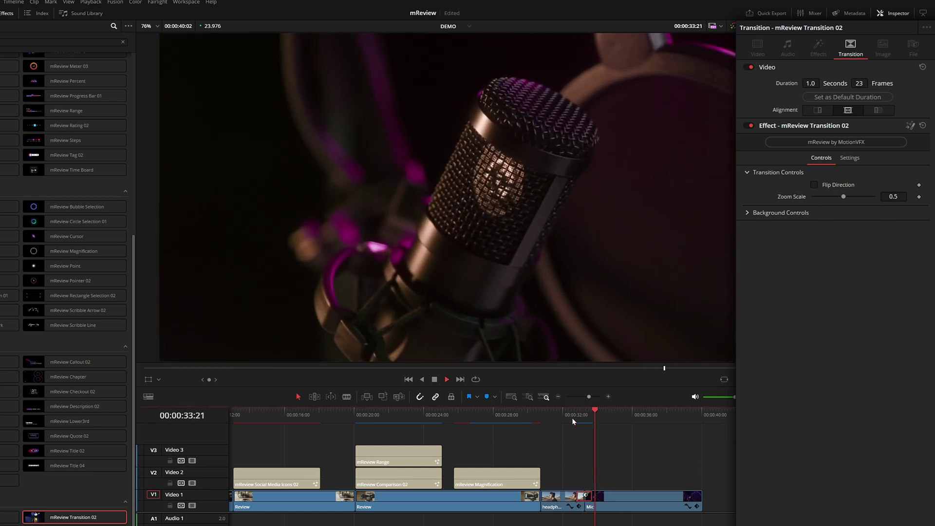
click(572, 417)
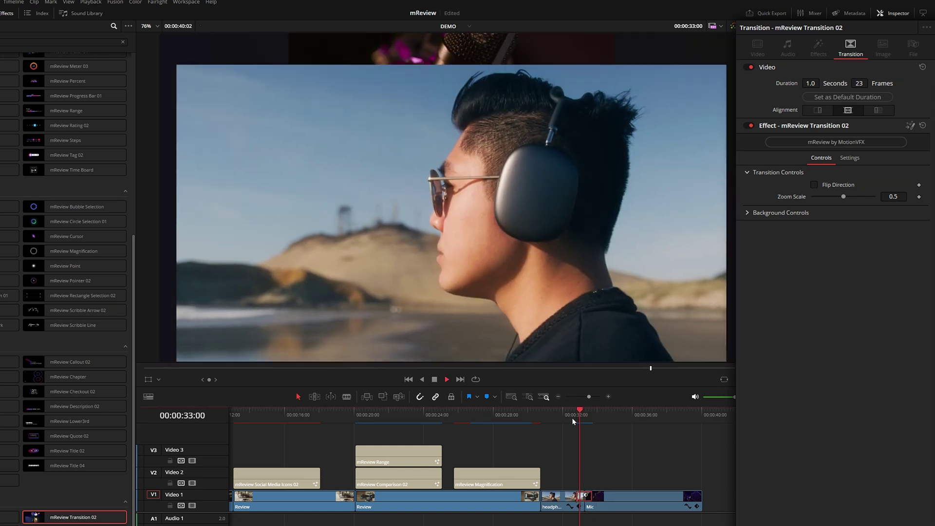
click(571, 417)
click(572, 417)
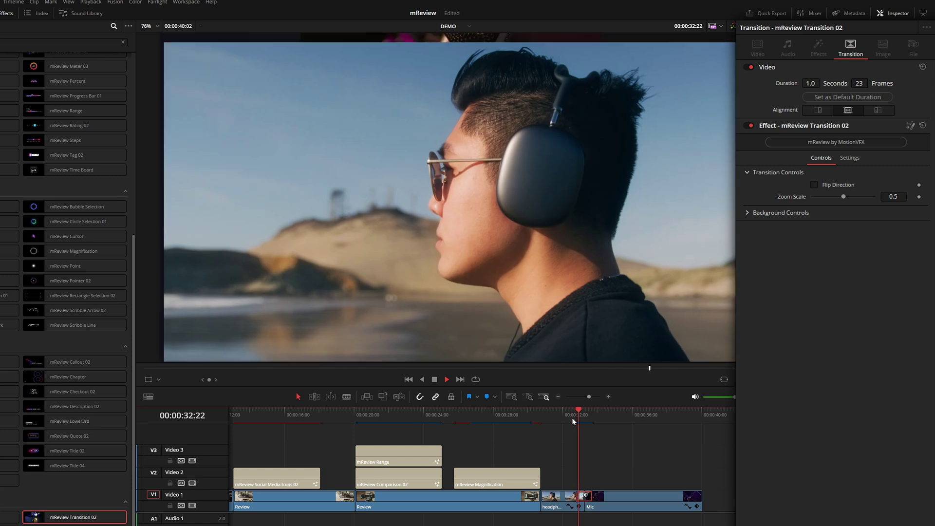
key(space)
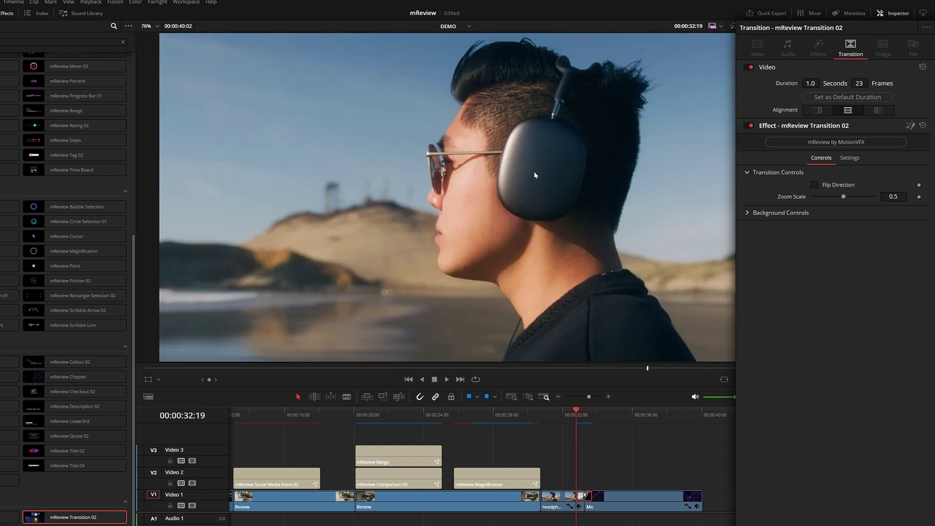
key(space)
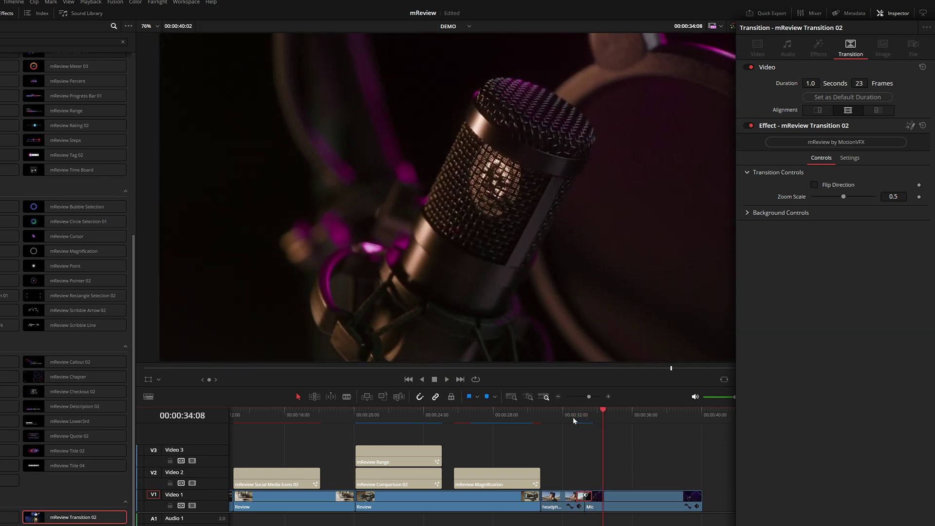
key(space)
- Enable Flip Direction for mReview Transition 02 and play back the flipped transition
click(814, 186)
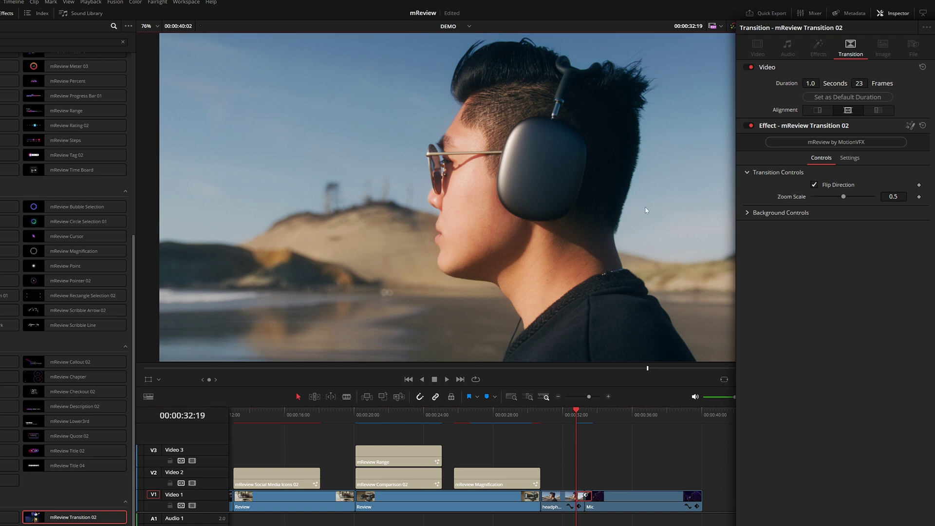
key(space)
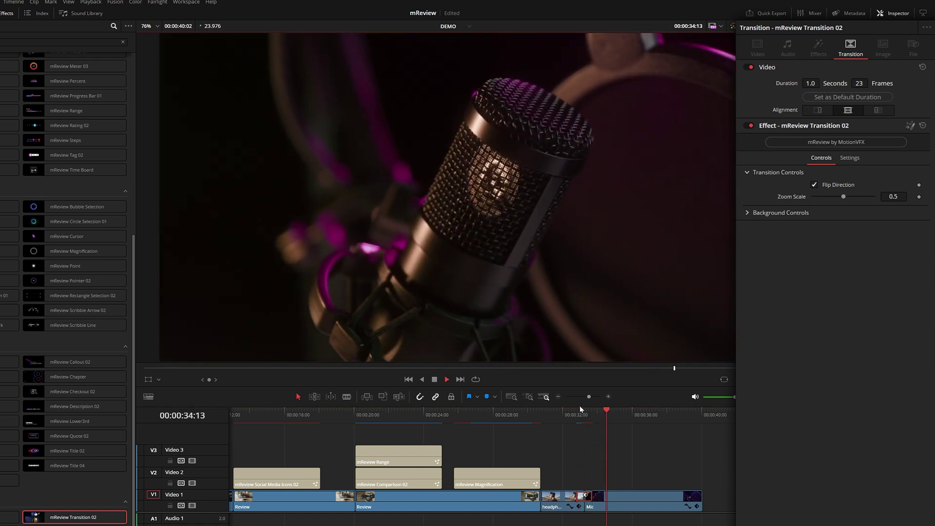
click(572, 419)
key(space)
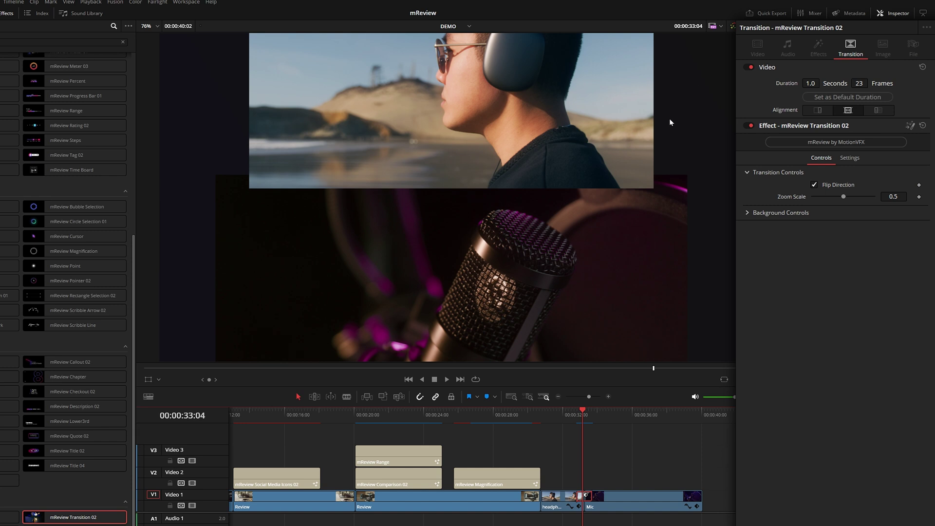
- Turn the transition's background off and back on to compare the two looks
click(750, 214)
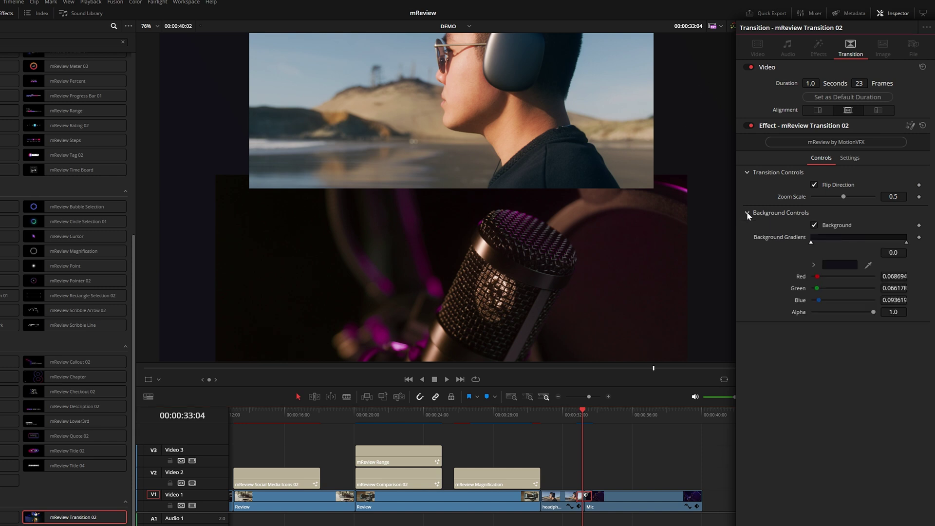
click(814, 226)
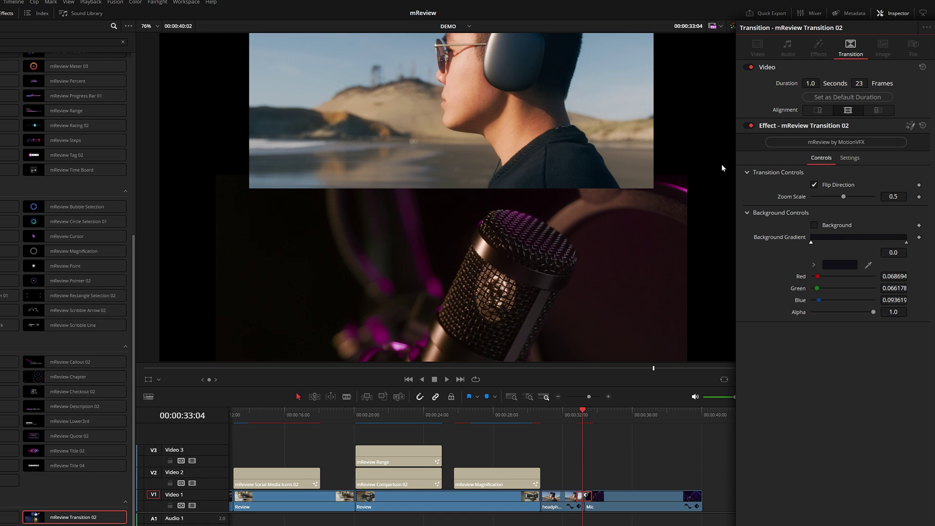
click(813, 225)
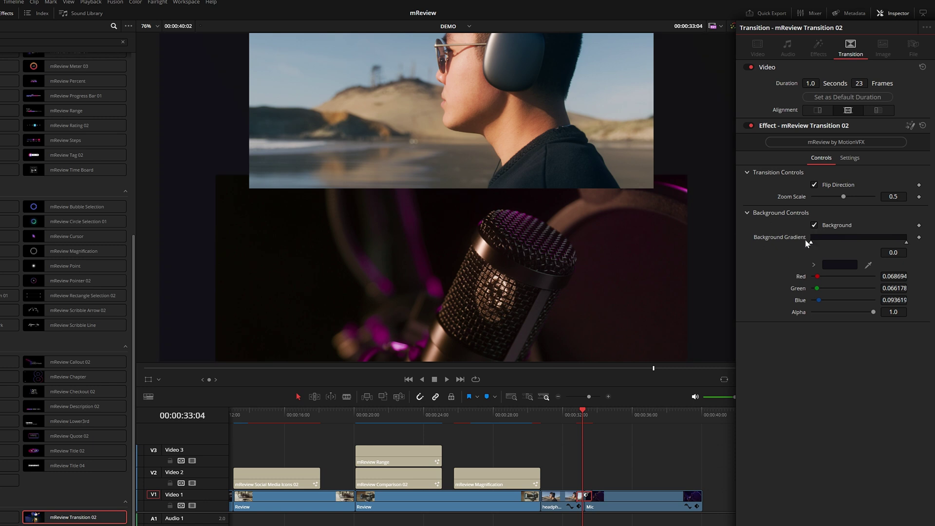
- Recolor the transition's background gradient from near-black to dark purple (hue 0.88, saturation 0.735, value 0.299) and play it back
click(814, 265)
click(896, 324)
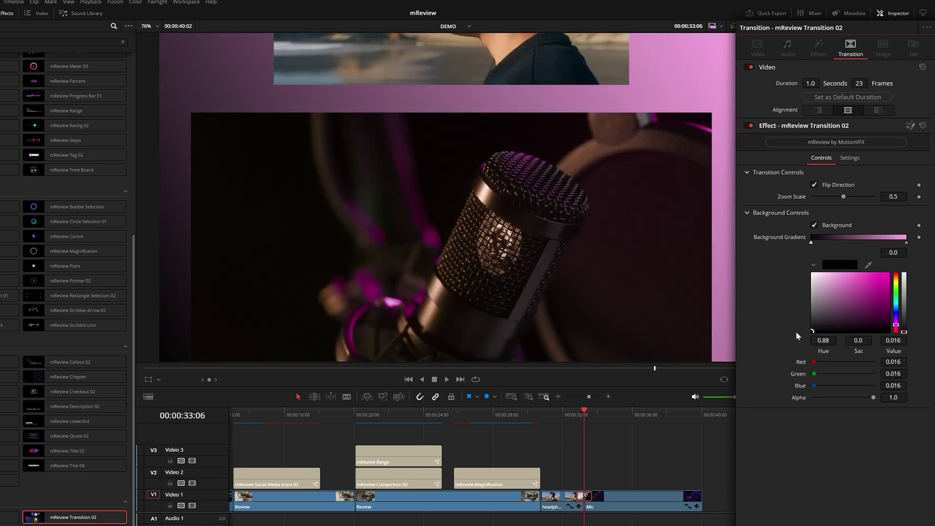
click(906, 242)
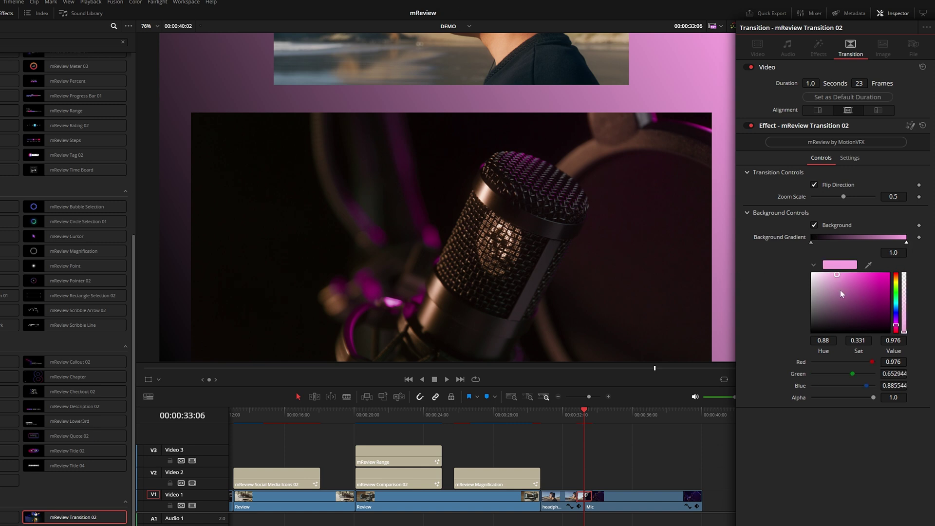
drag(830, 288, 869, 316)
click(577, 416)
key(space)
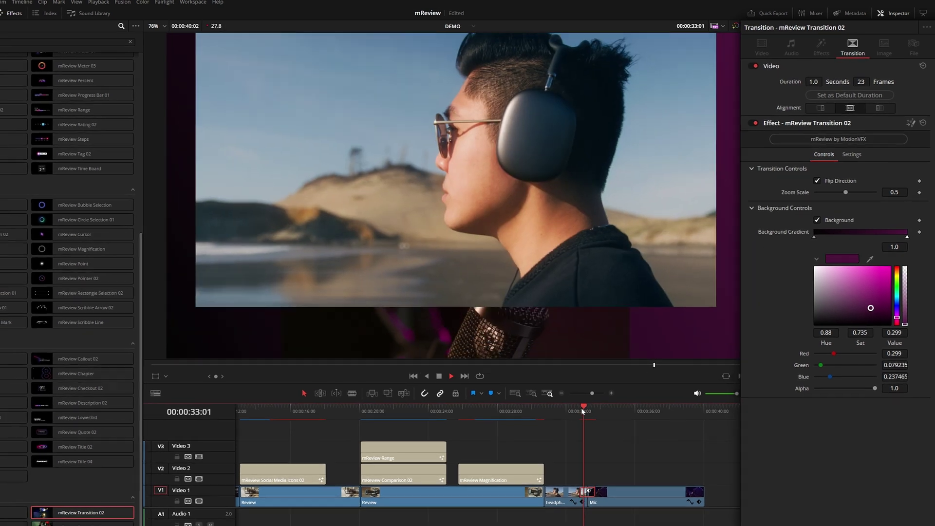